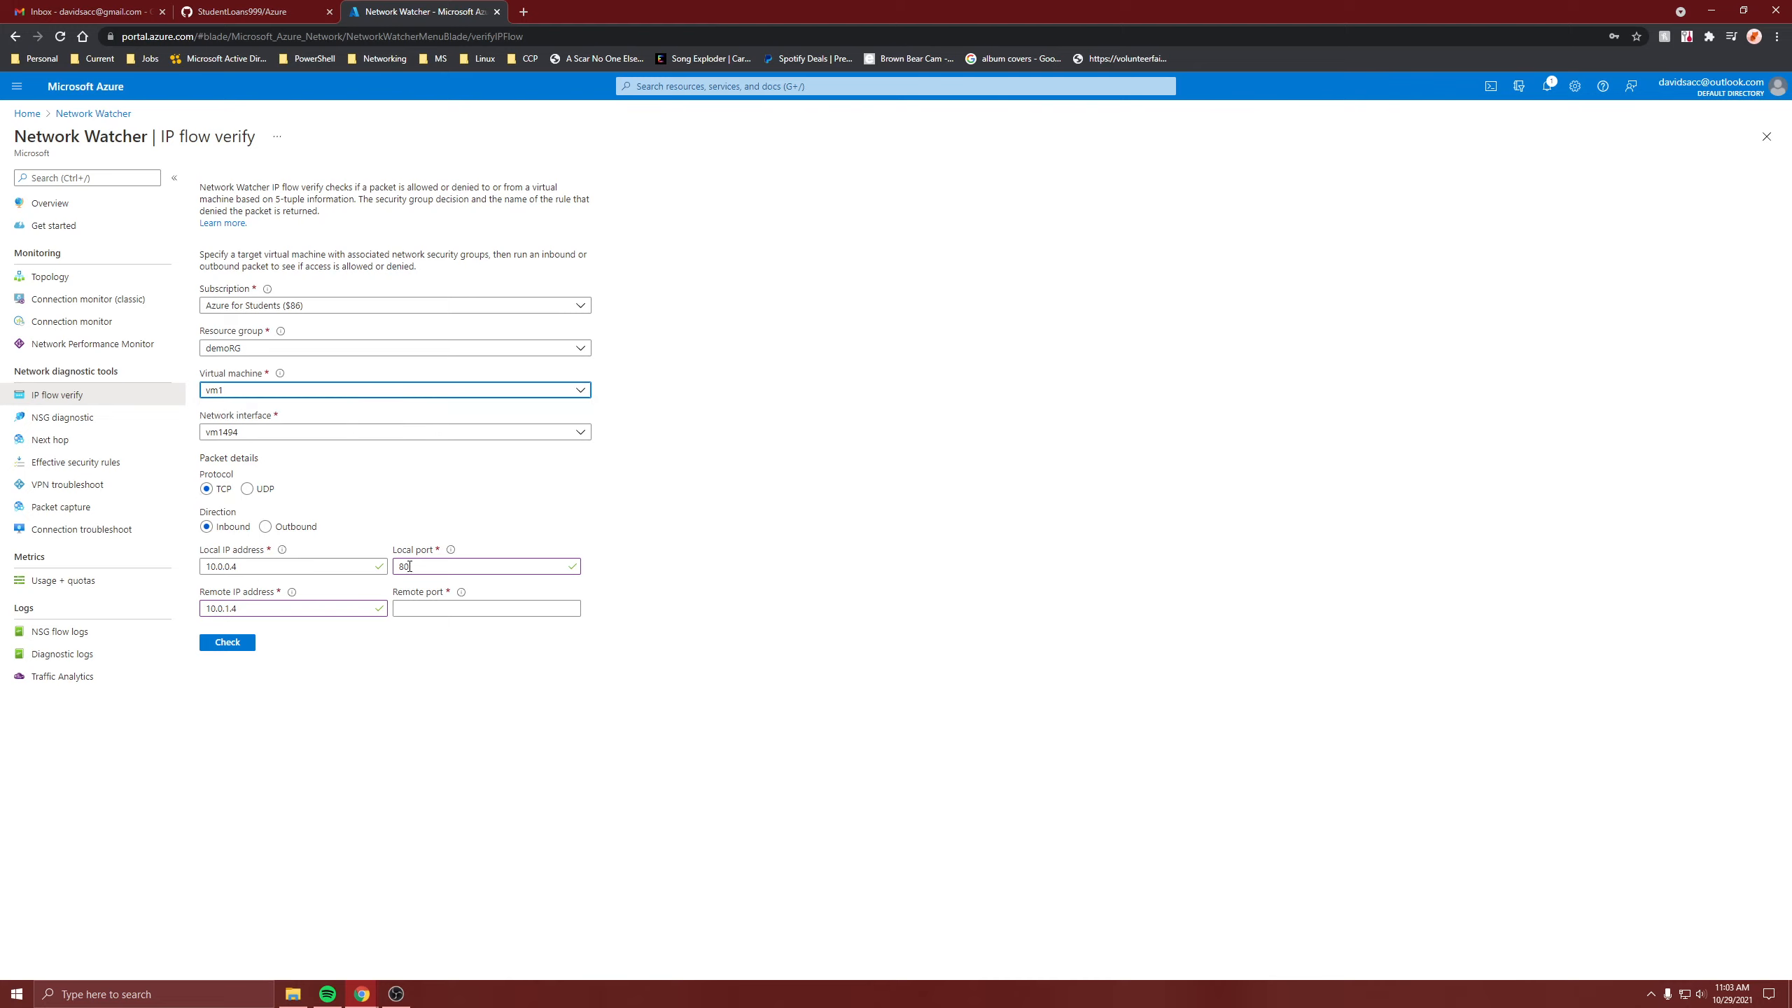
Set the remote port to * and run the inbound TCP flow check for vm1
{"action": "left_click", "coordinate": [424, 609]}
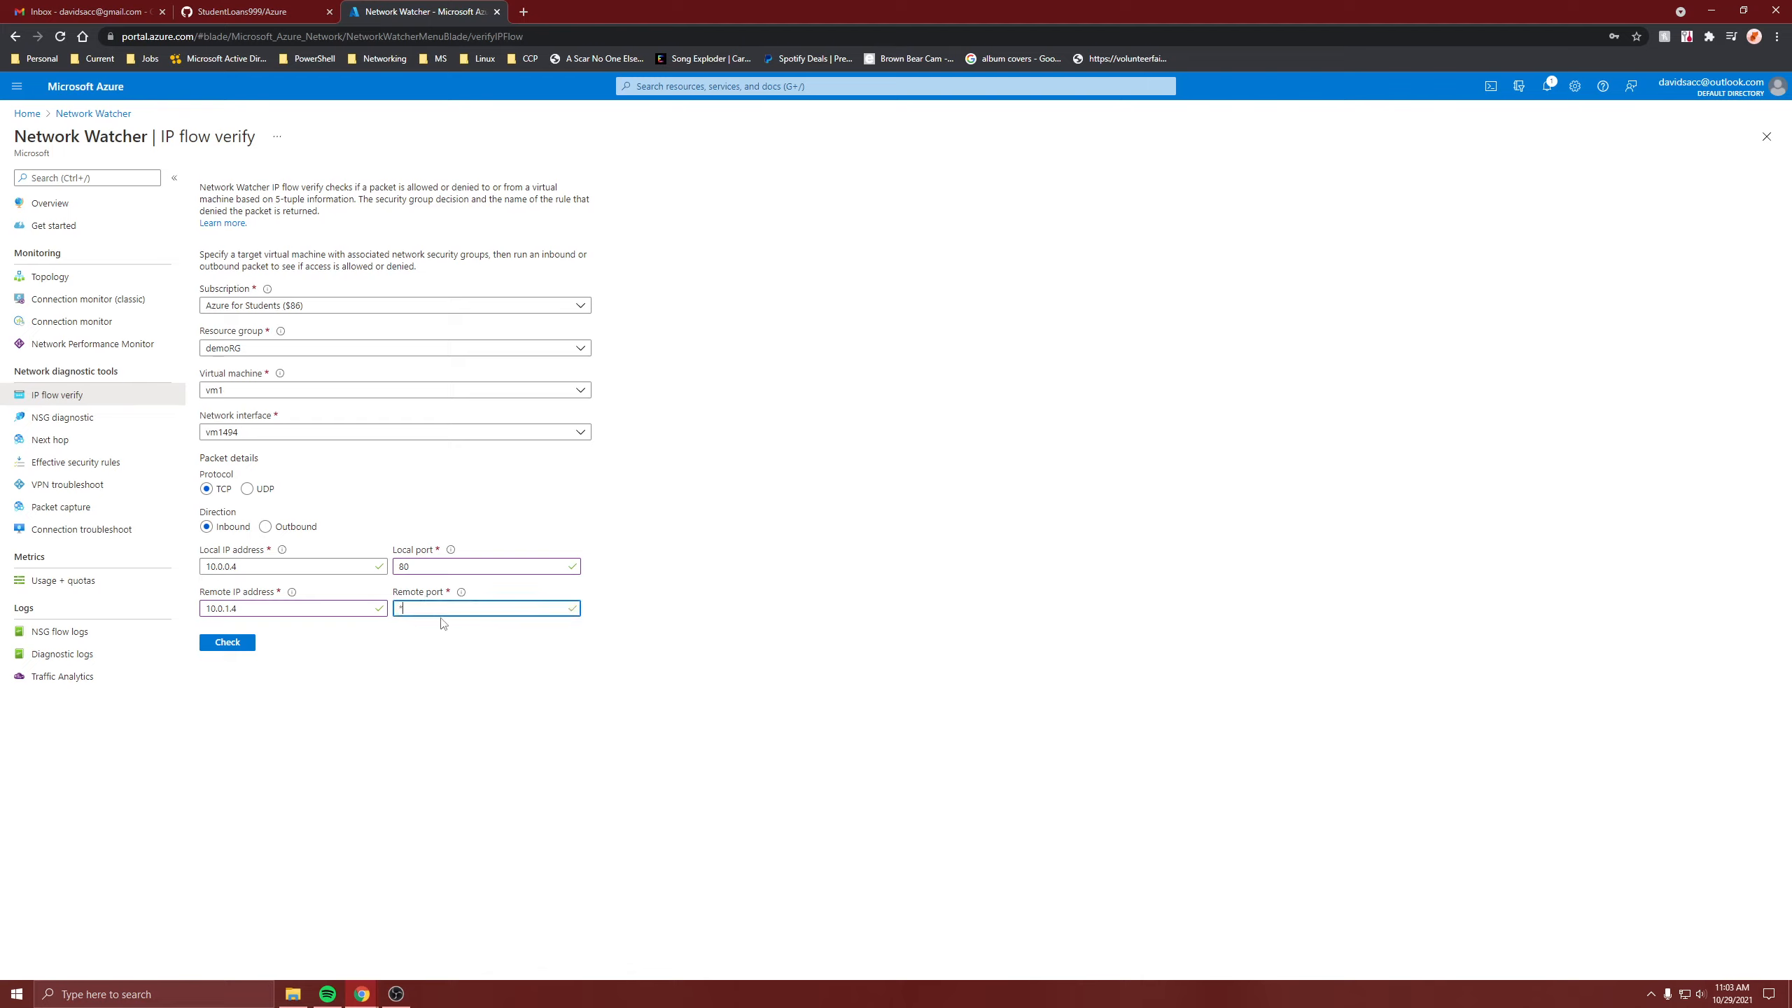
{"action": "key", "text": "alt+Tab"}
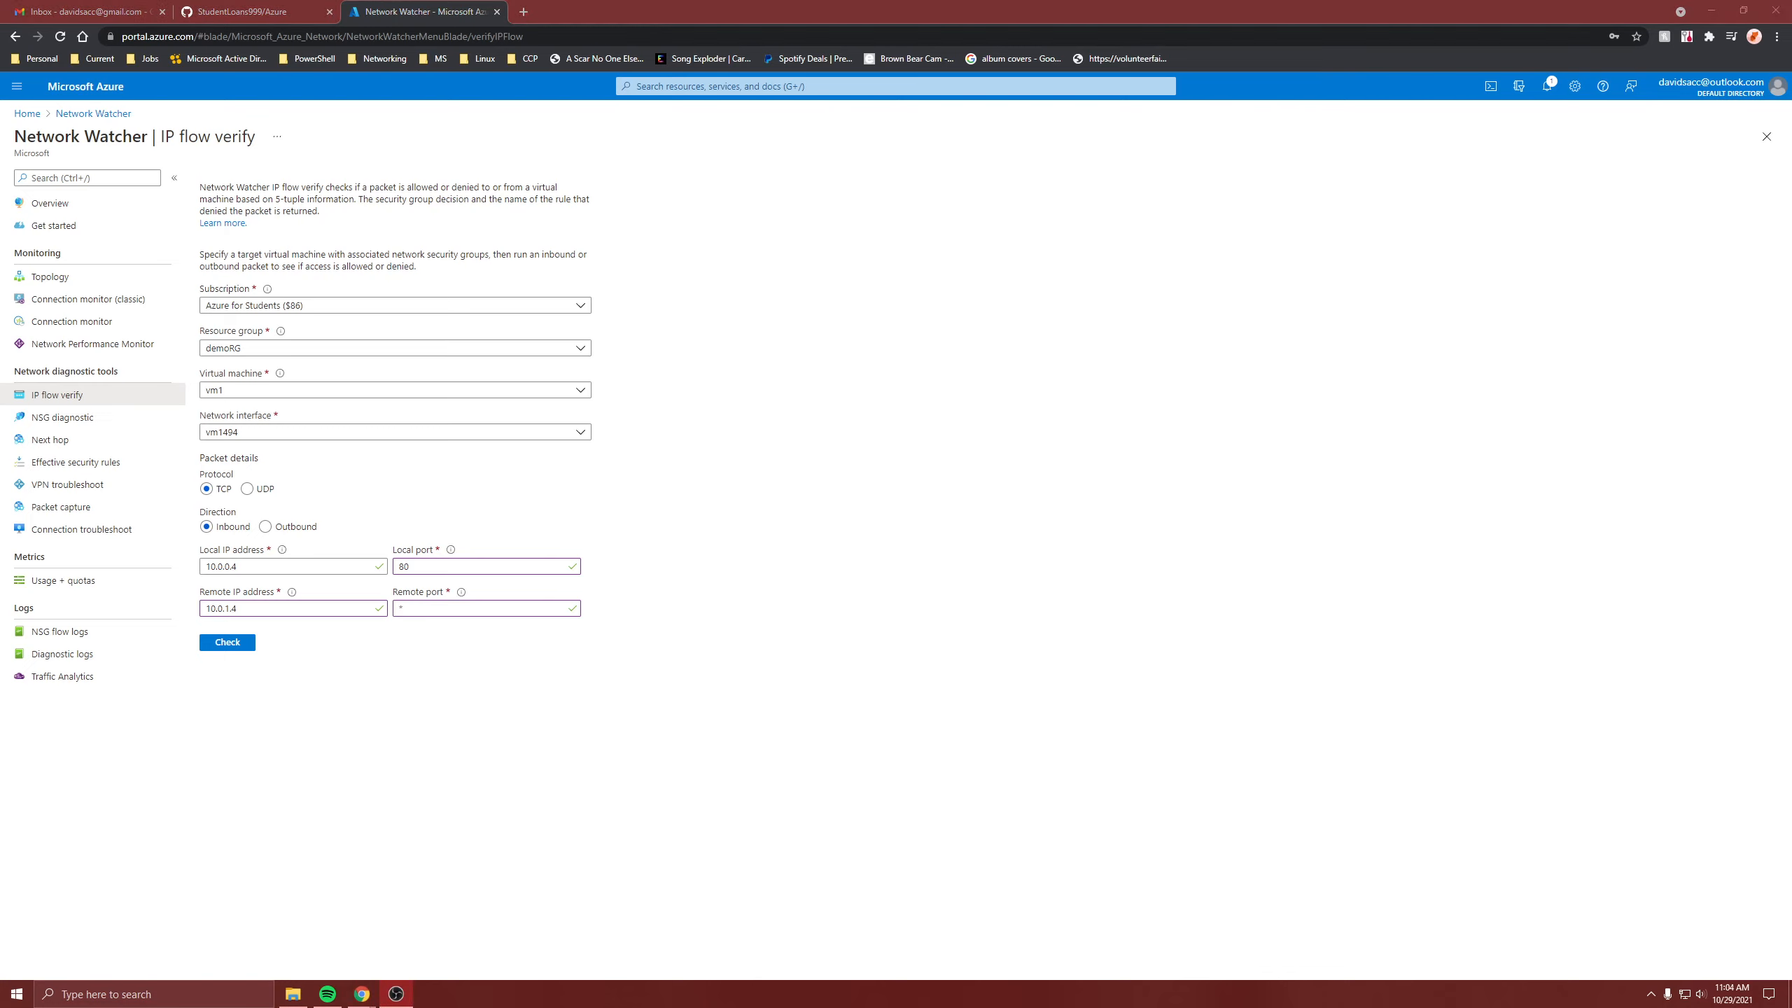
{"action": "left_click_drag", "start_coordinate": [399, 187], "coordinate": [438, 185]}
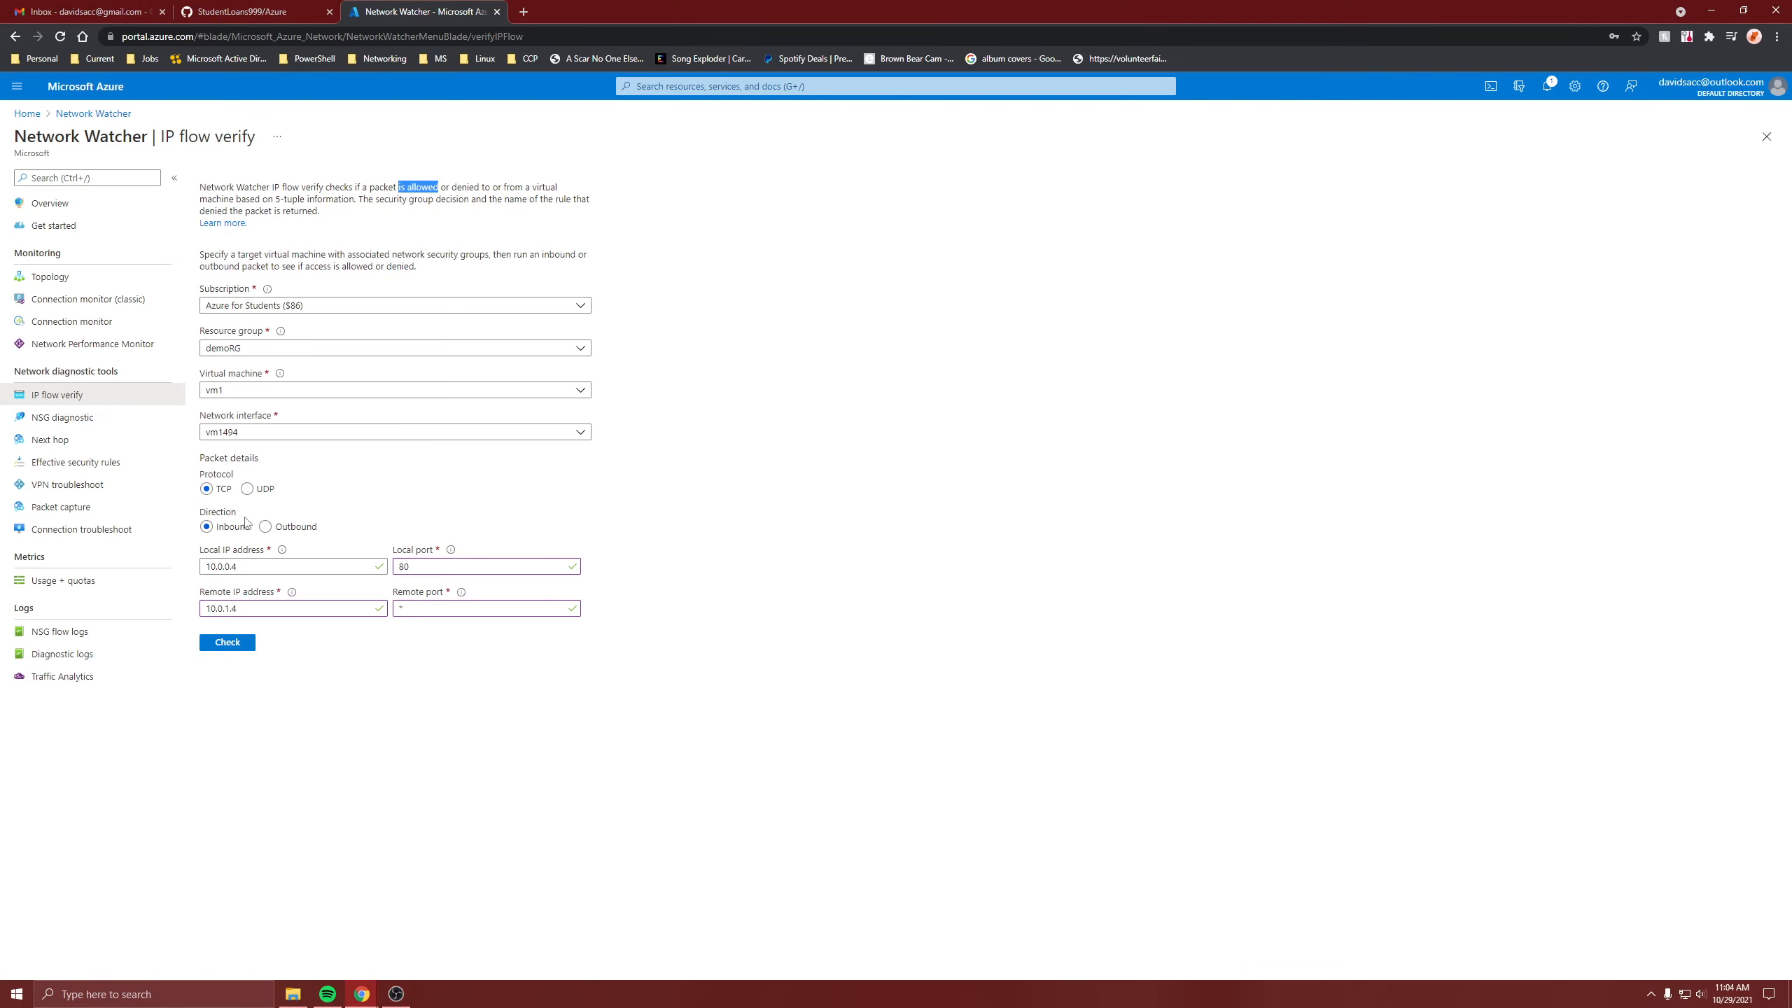
{"action": "left_click", "coordinate": [238, 567]}
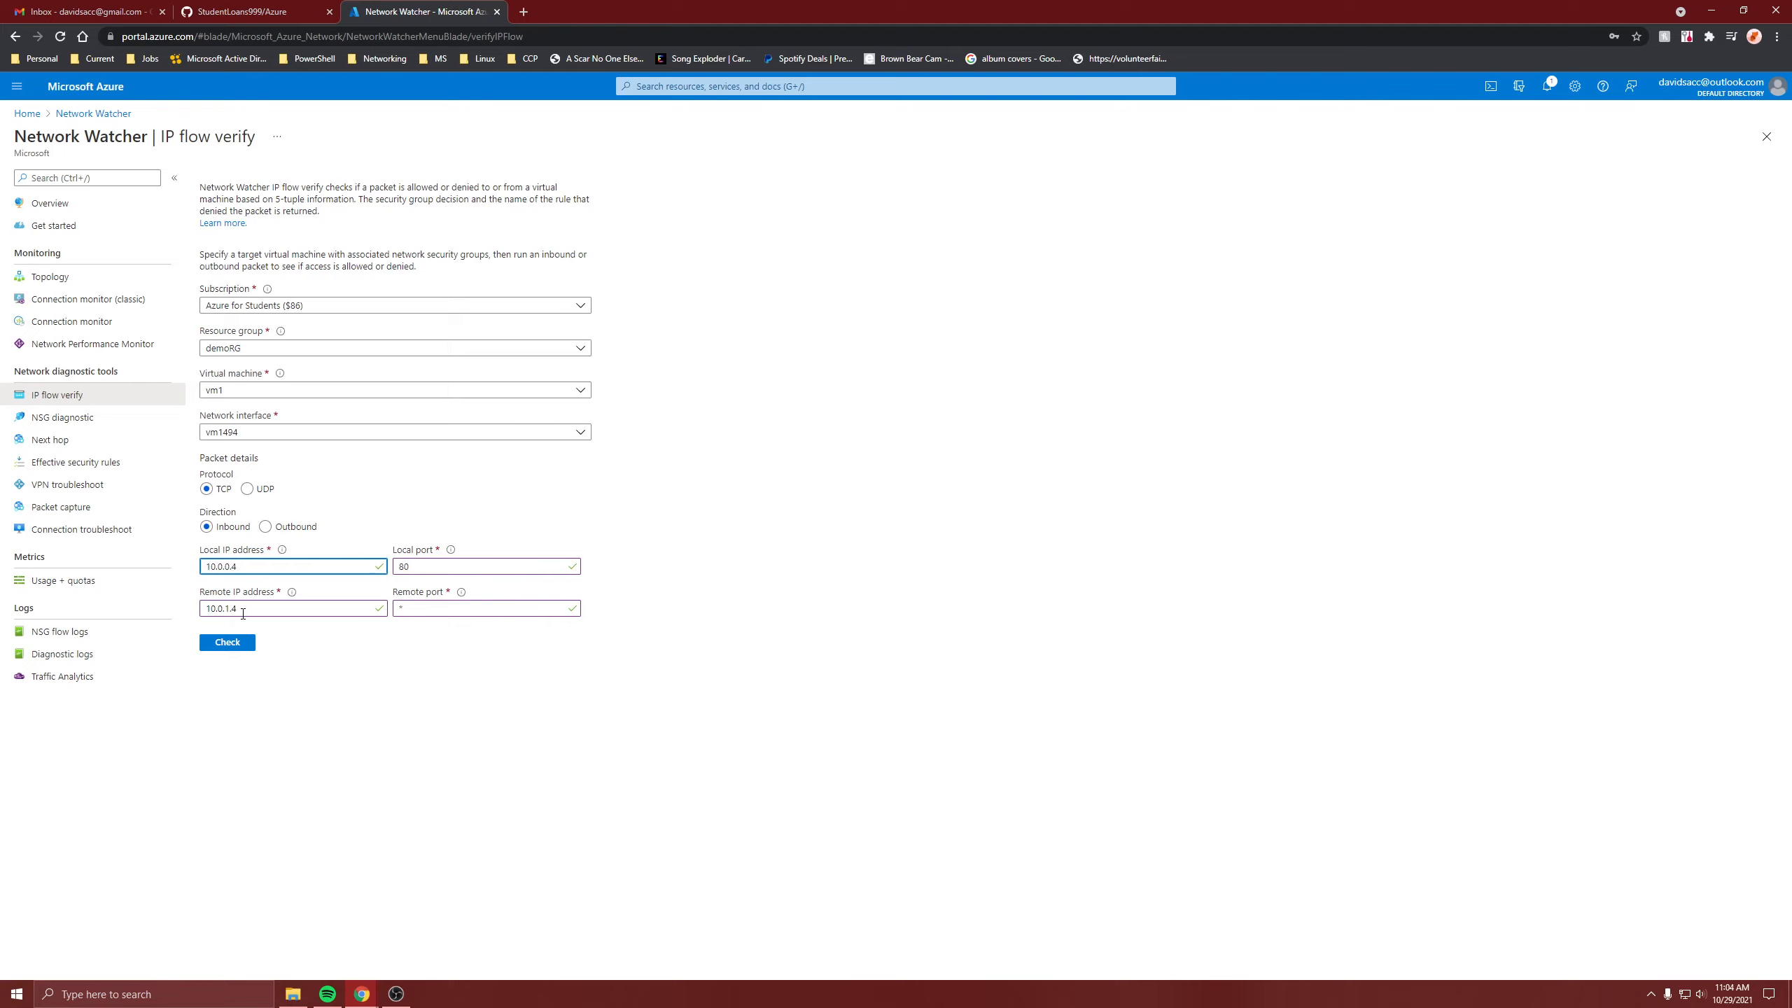
{"action": "left_click", "coordinate": [238, 611]}
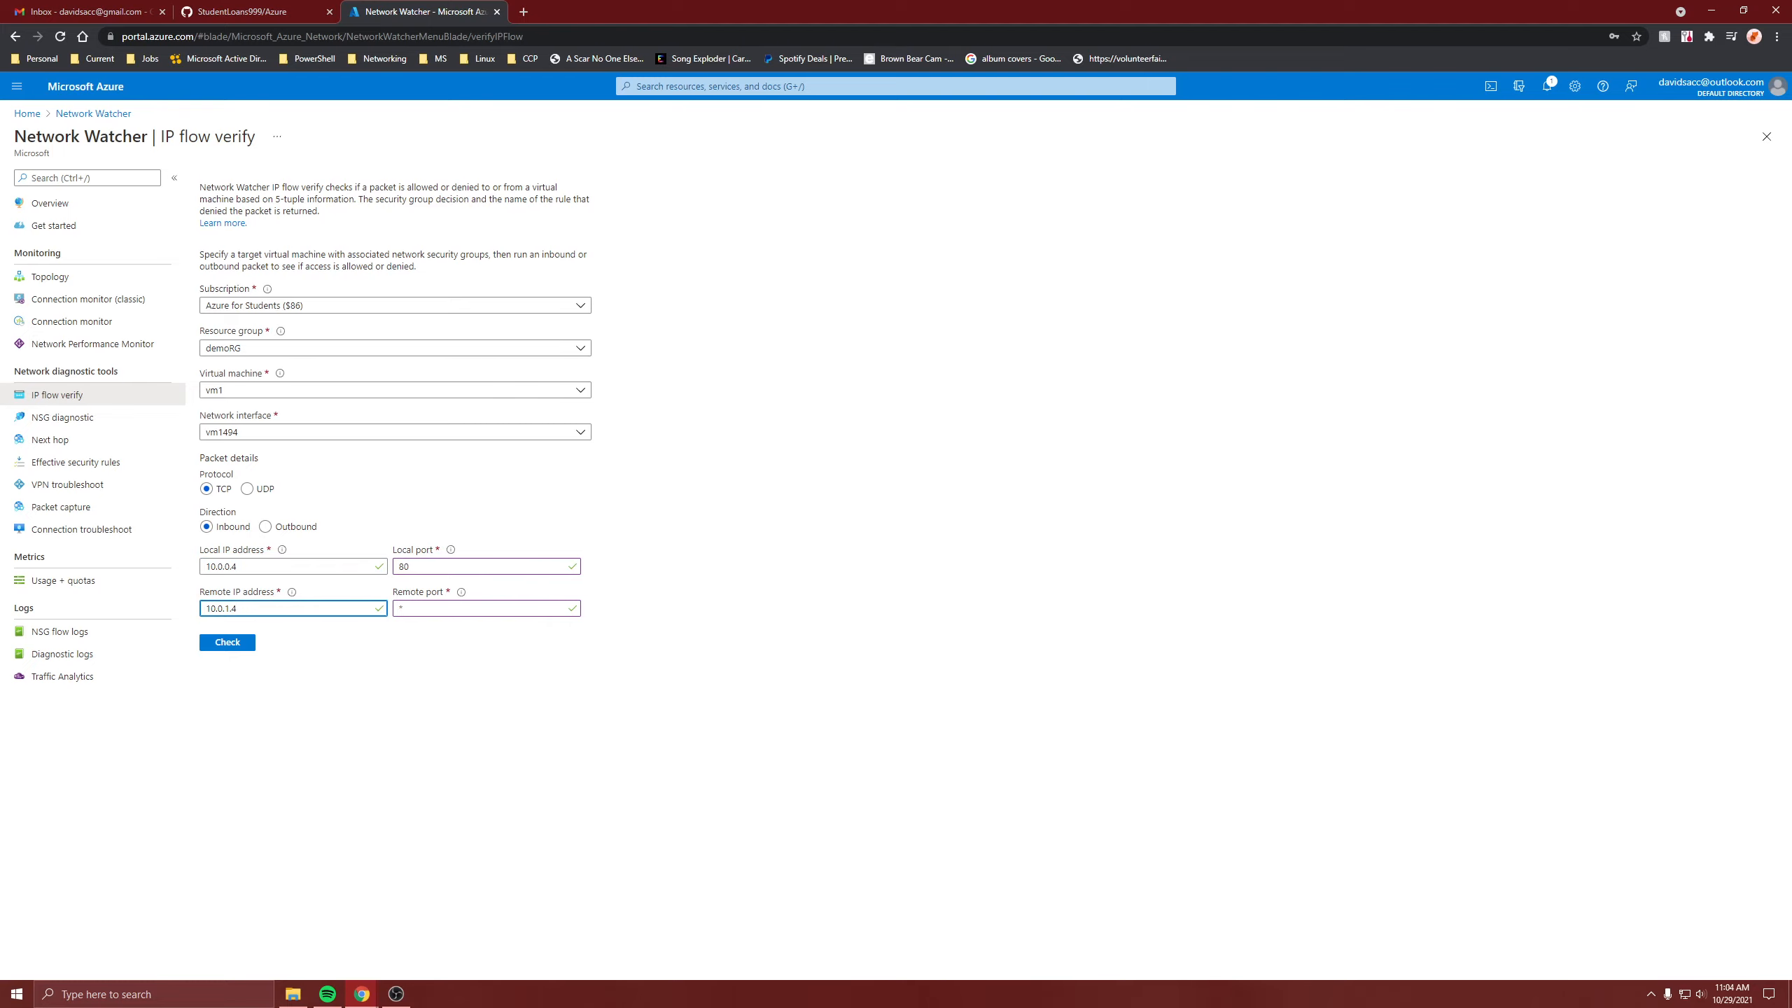
{"action": "left_click", "coordinate": [442, 609]}
{"action": "key", "text": "alt+Tab"}
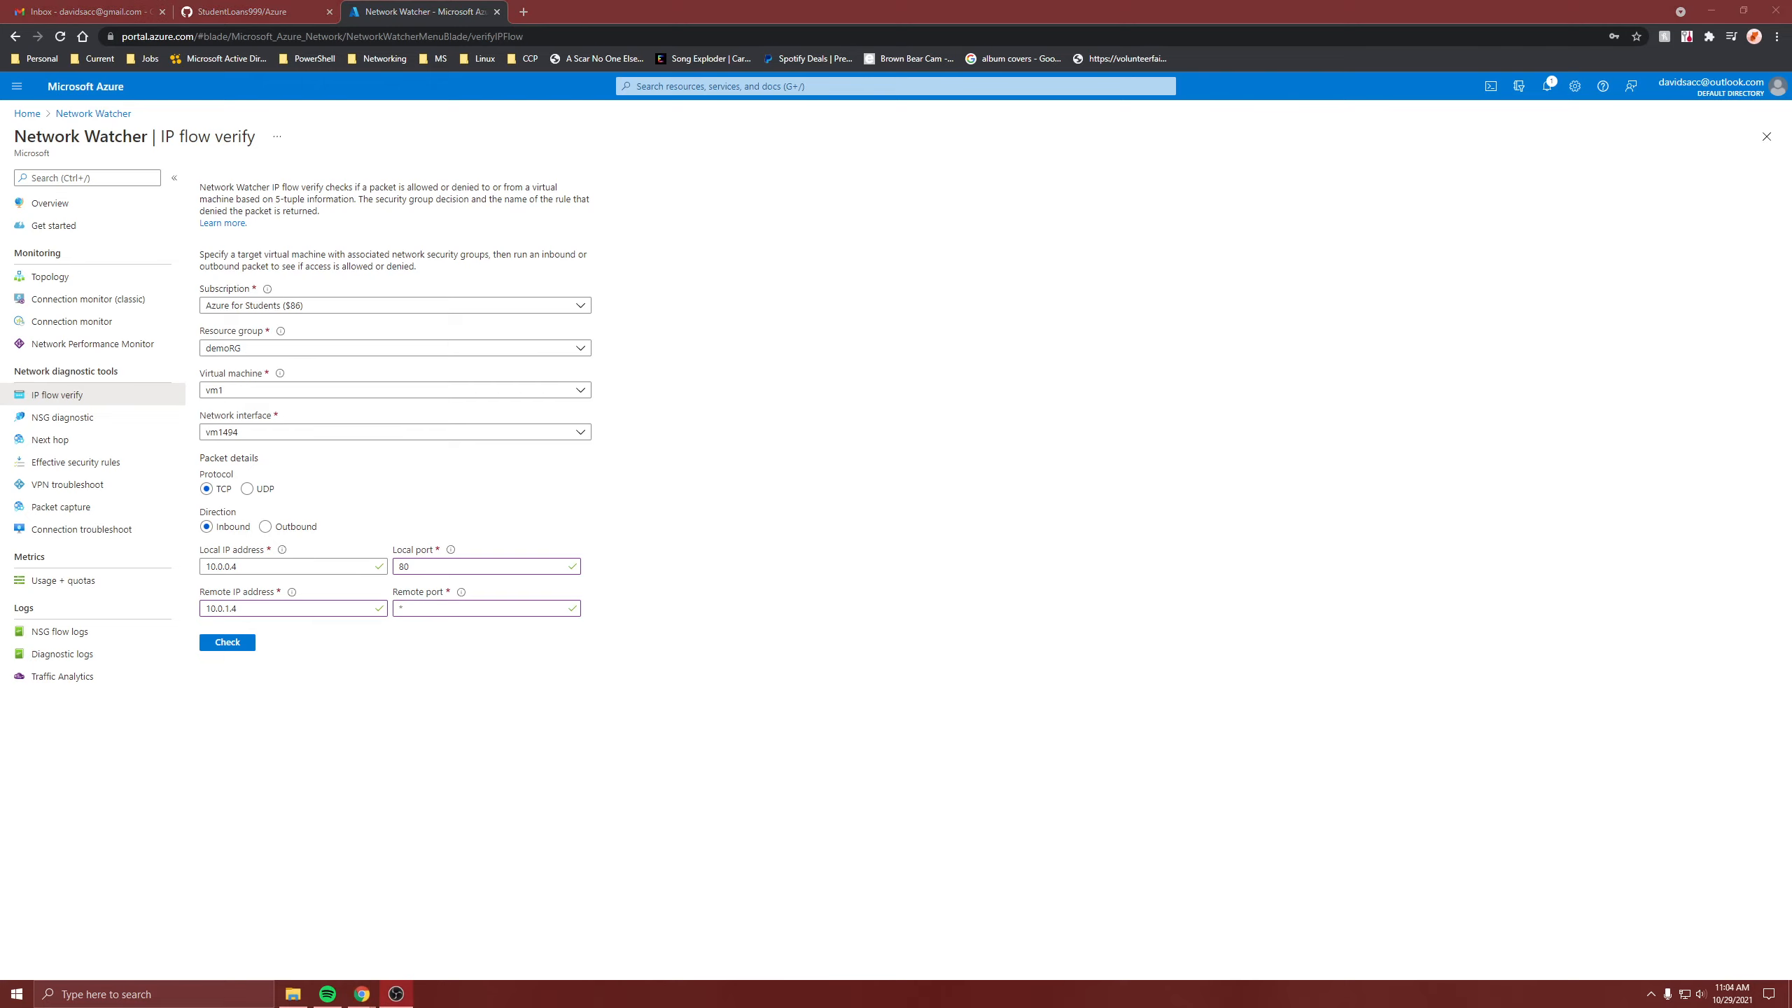
{"action": "left_click", "coordinate": [513, 654]}
{"action": "left_click", "coordinate": [238, 644]}
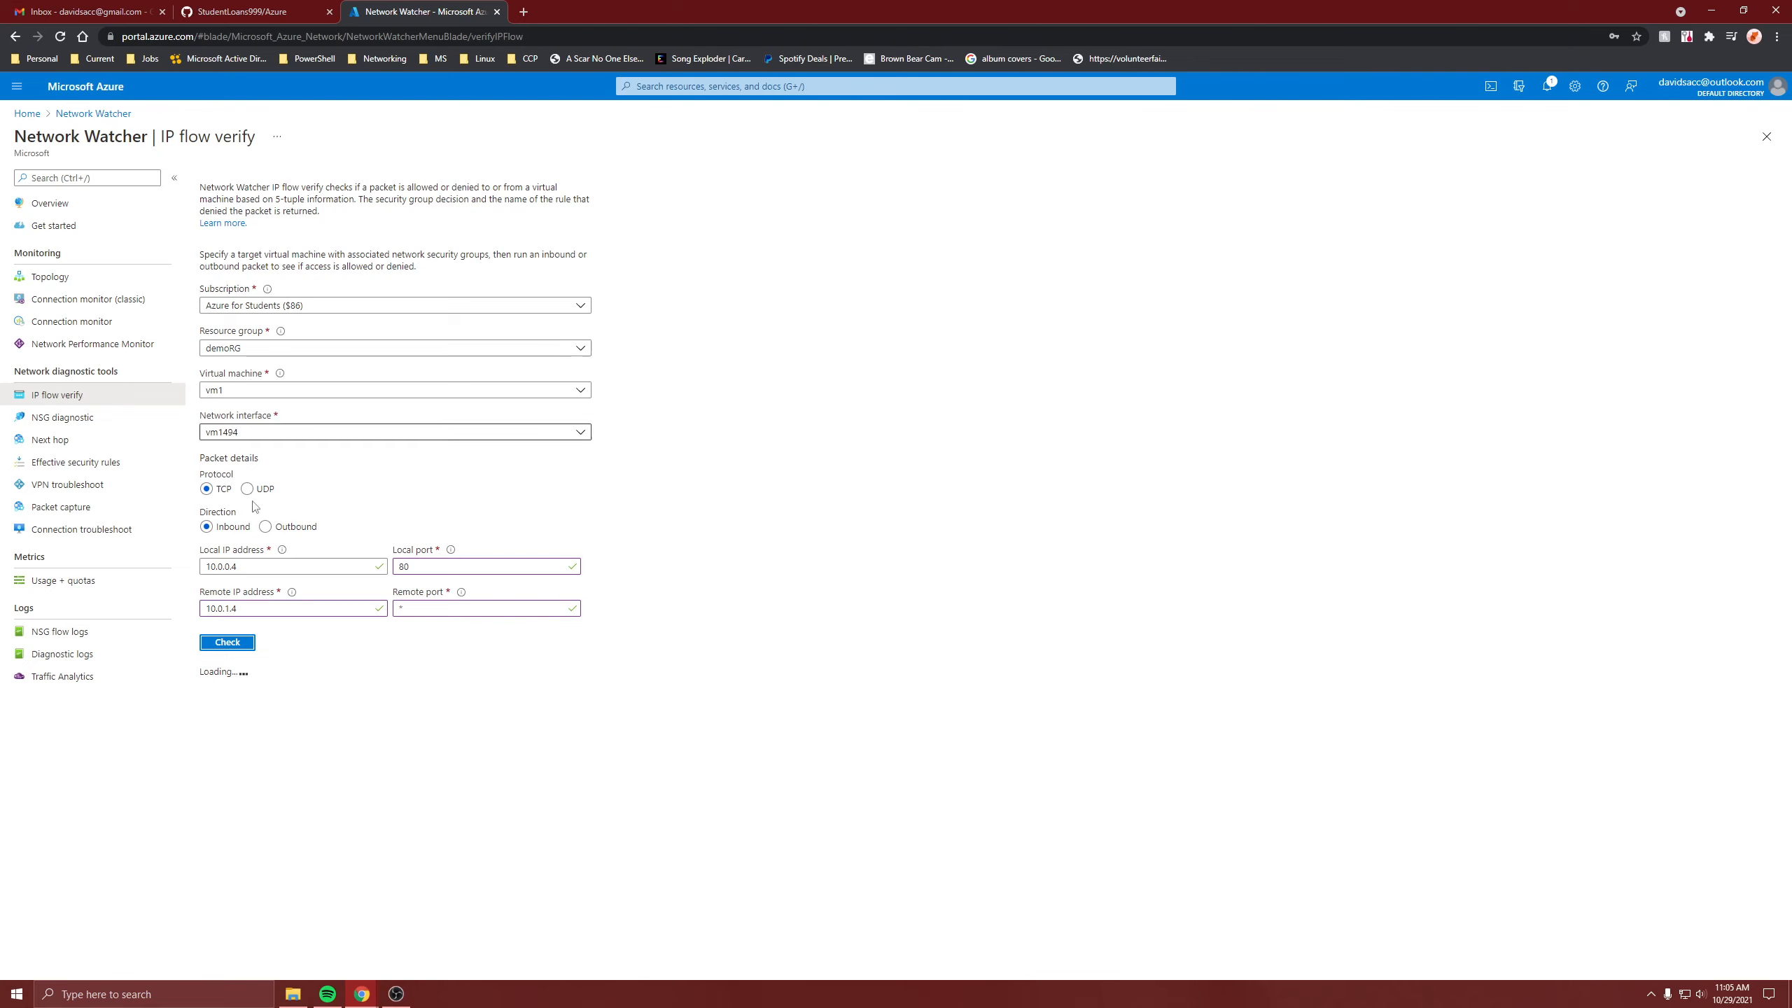
Dismiss all deployment notifications and close the notification list
{"action": "left_click", "coordinate": [1547, 86]}
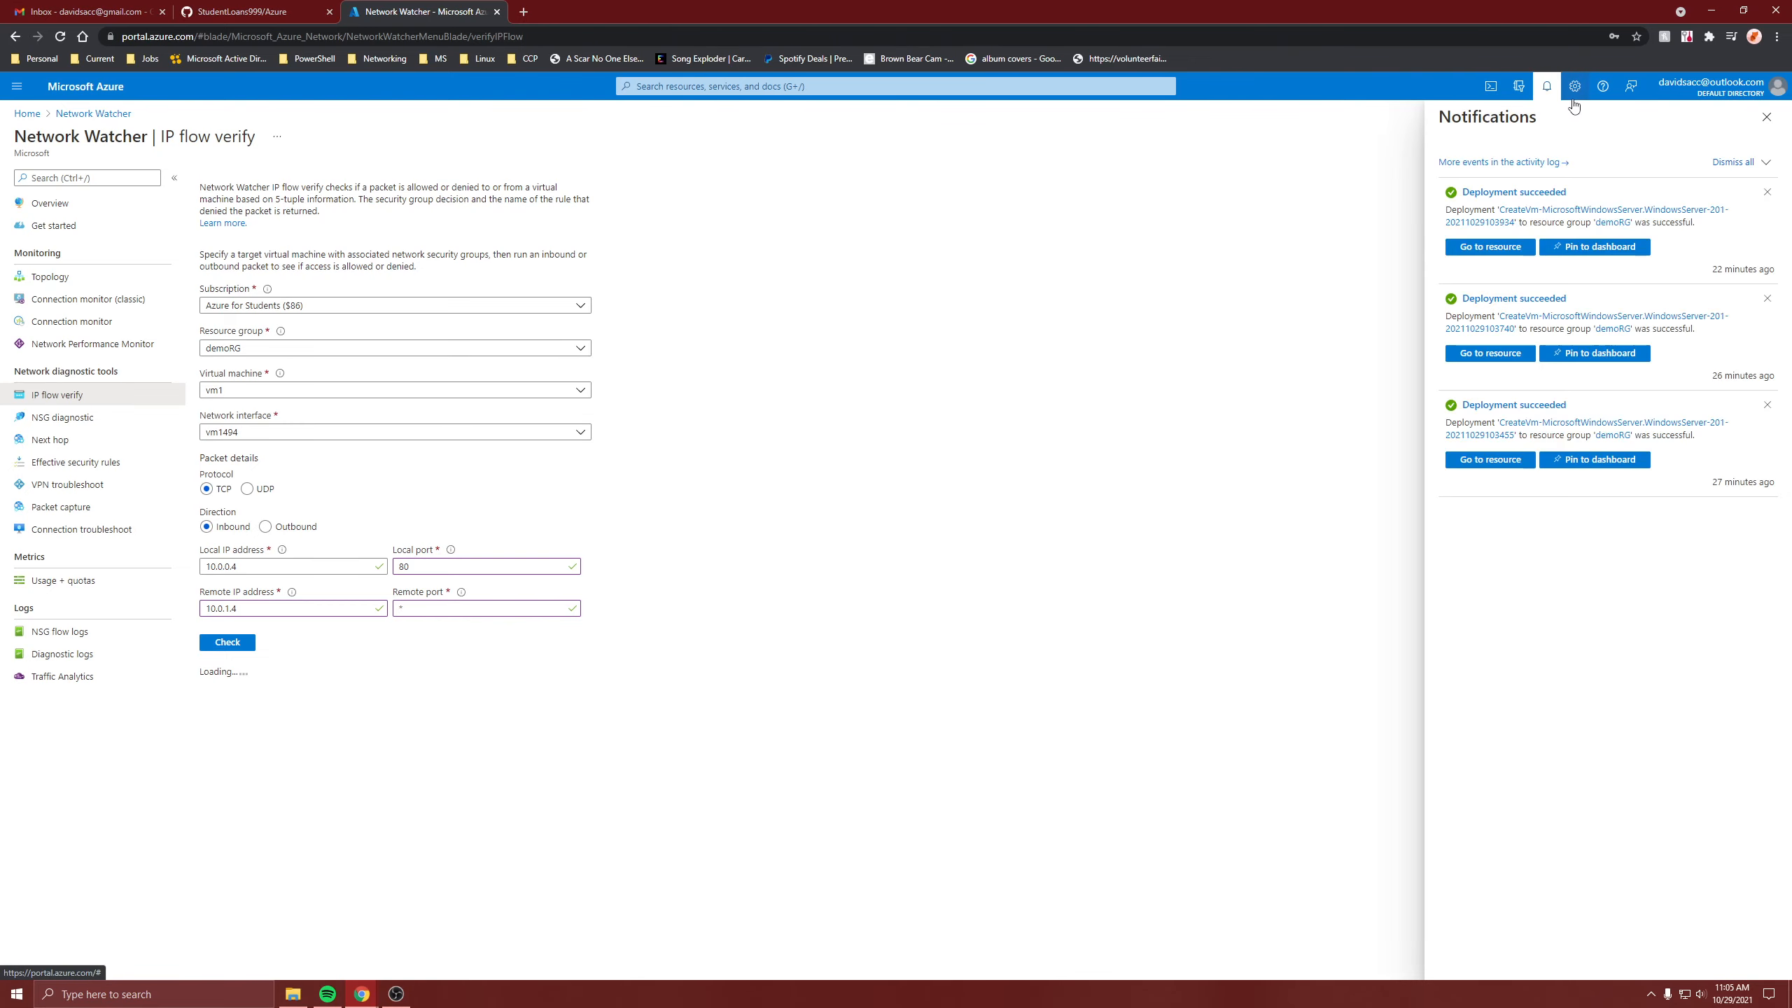
{"action": "double_click", "coordinate": [1767, 193]}
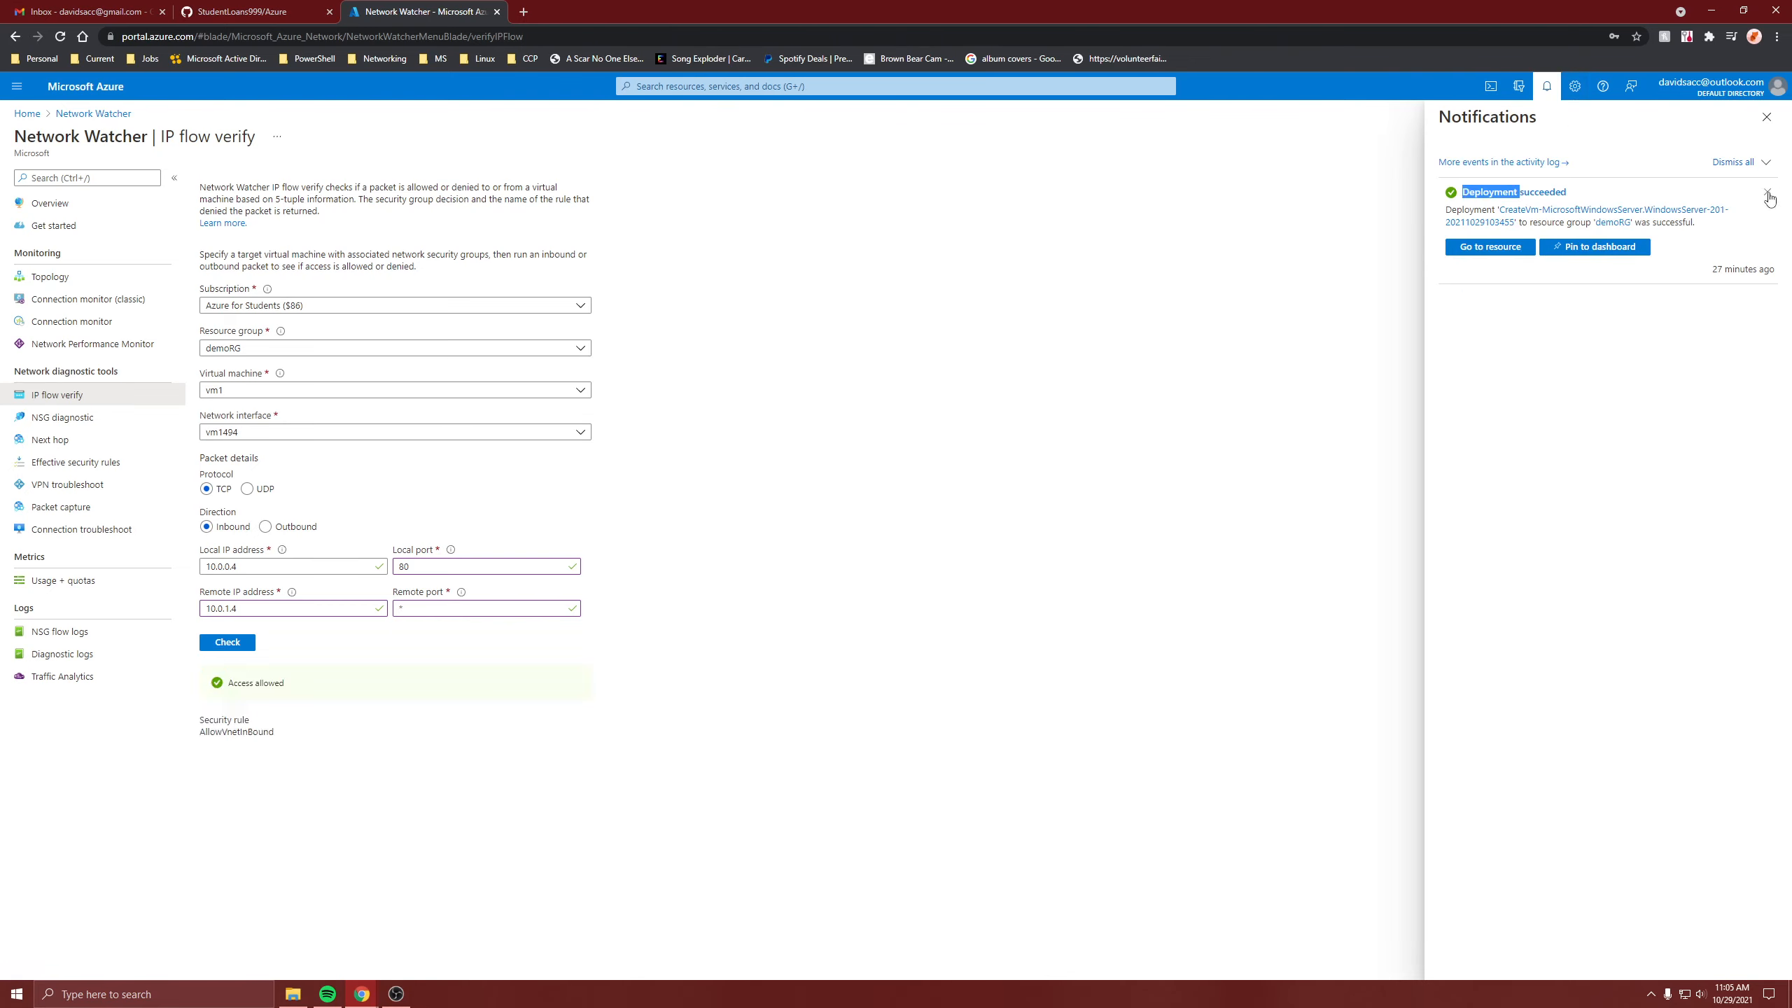
{"action": "left_click", "coordinate": [1768, 194]}
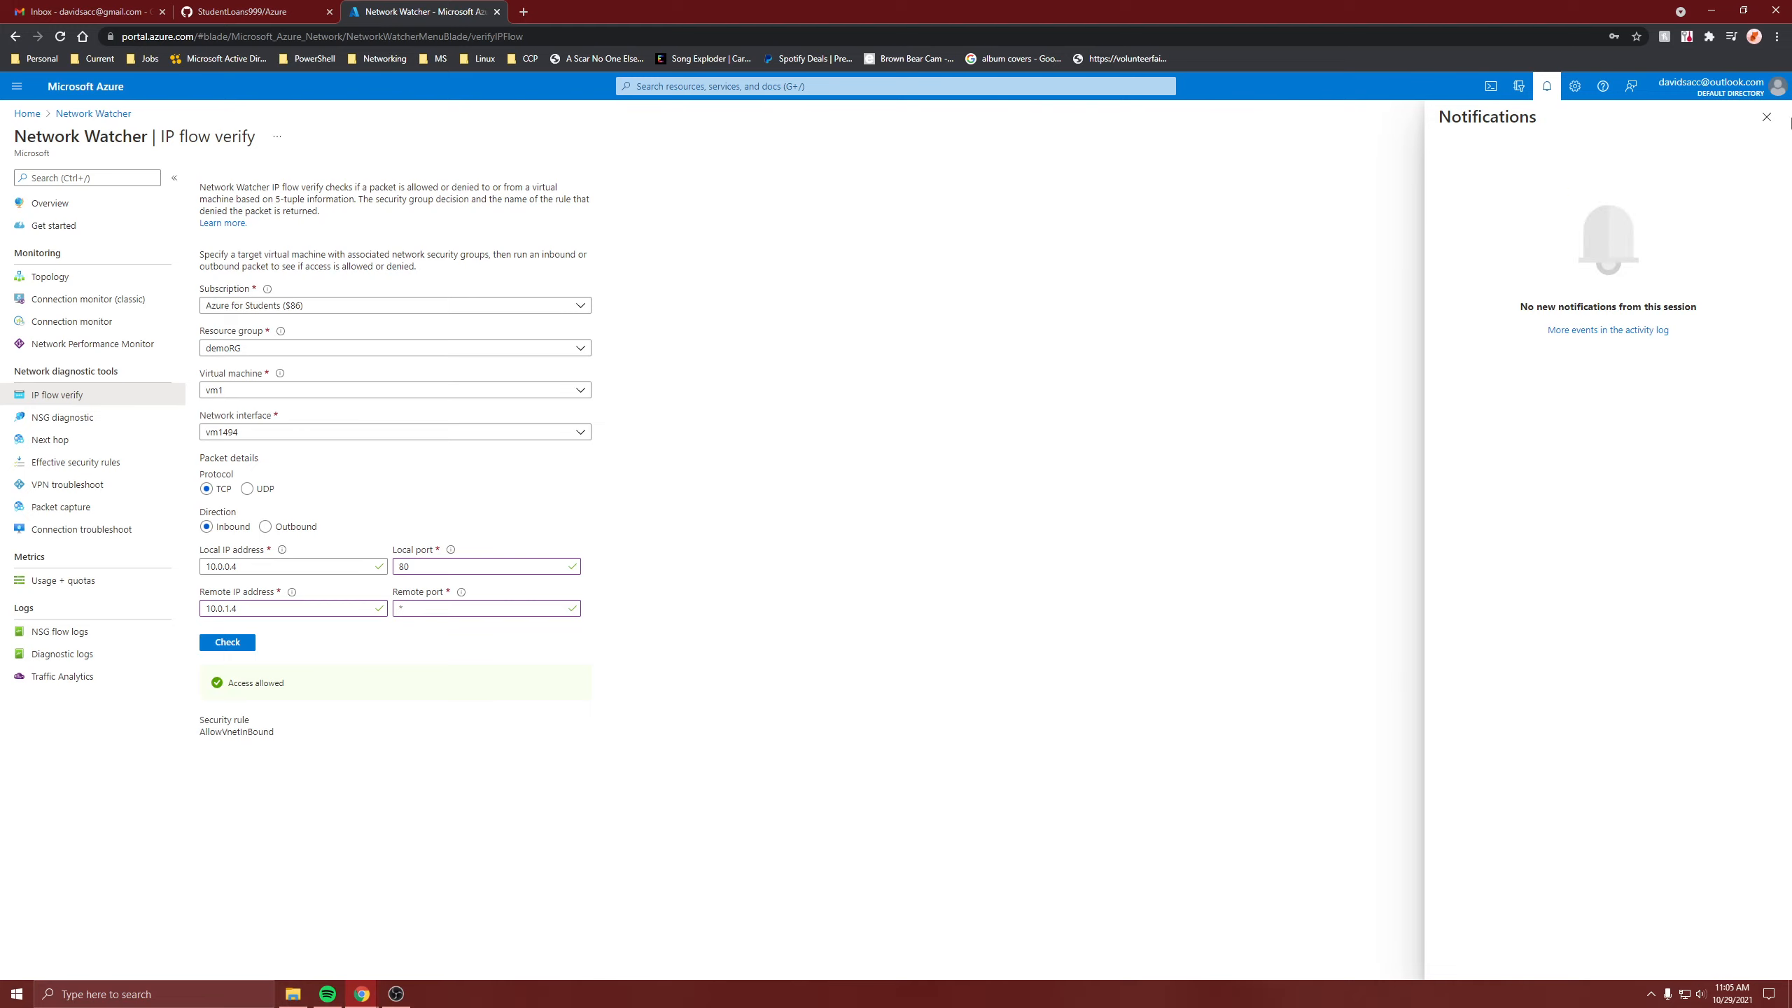
{"action": "left_click", "coordinate": [1767, 116]}
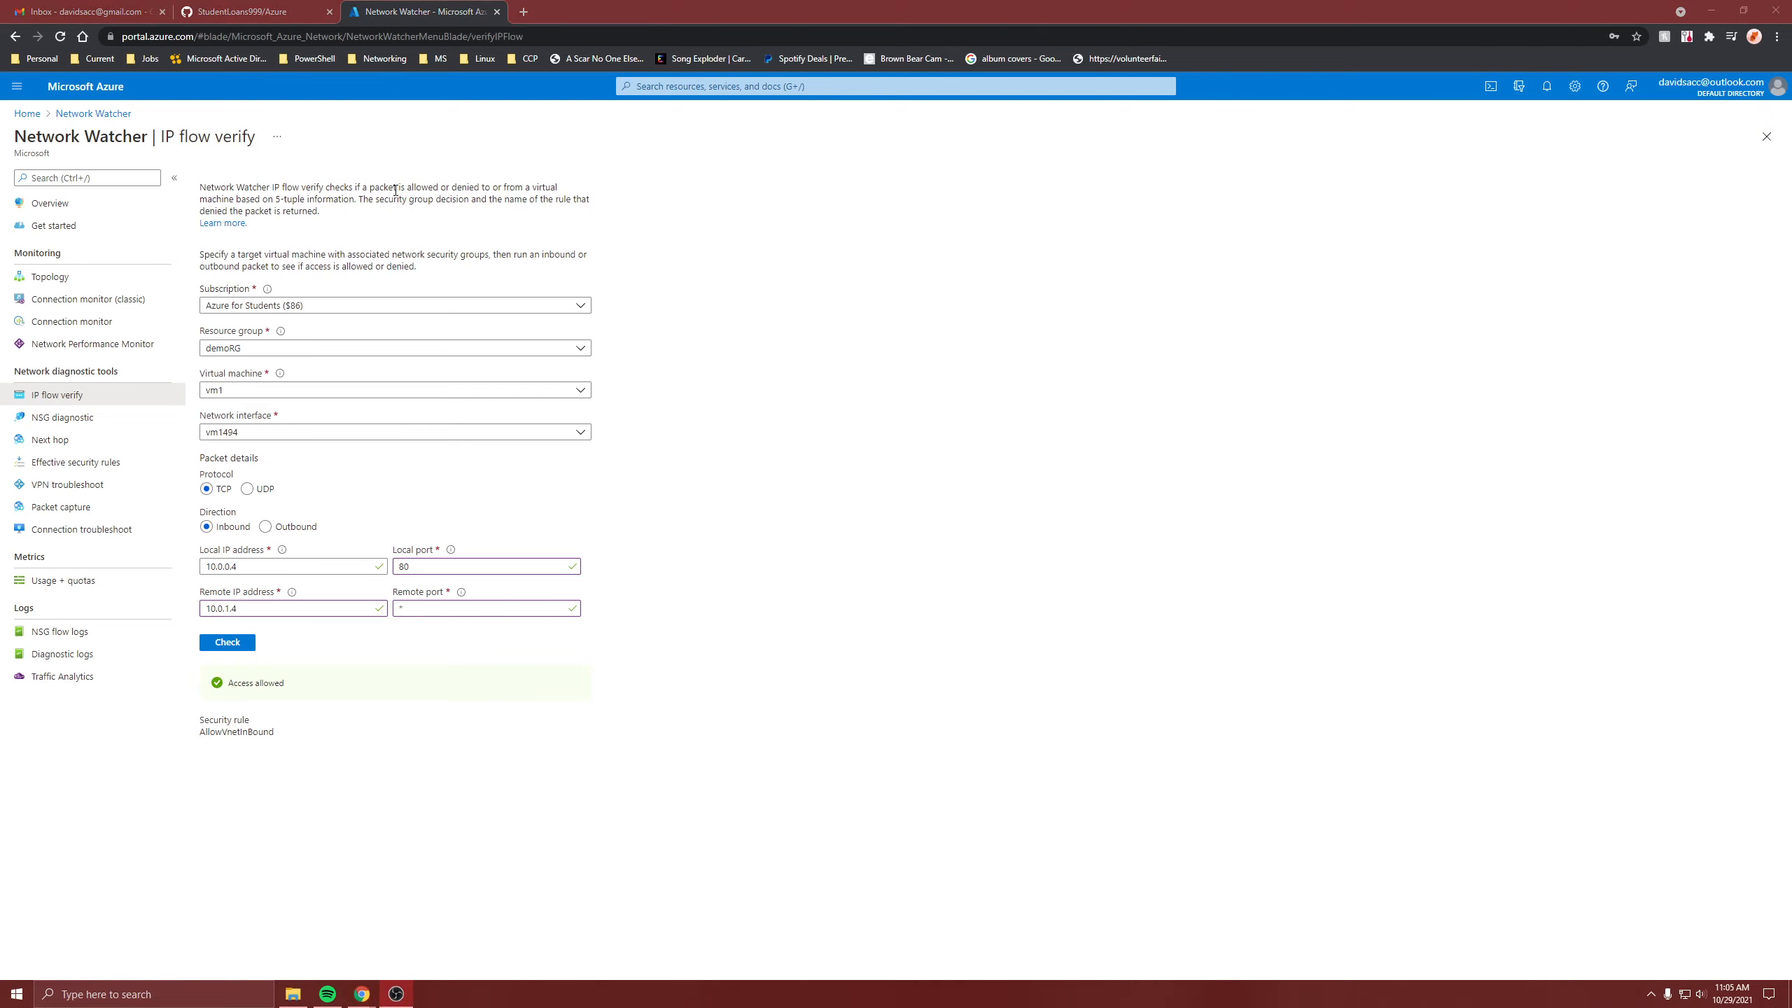
Examine the security rule reported by the flow check and the local port that was tested
{"action": "left_click", "coordinate": [244, 709]}
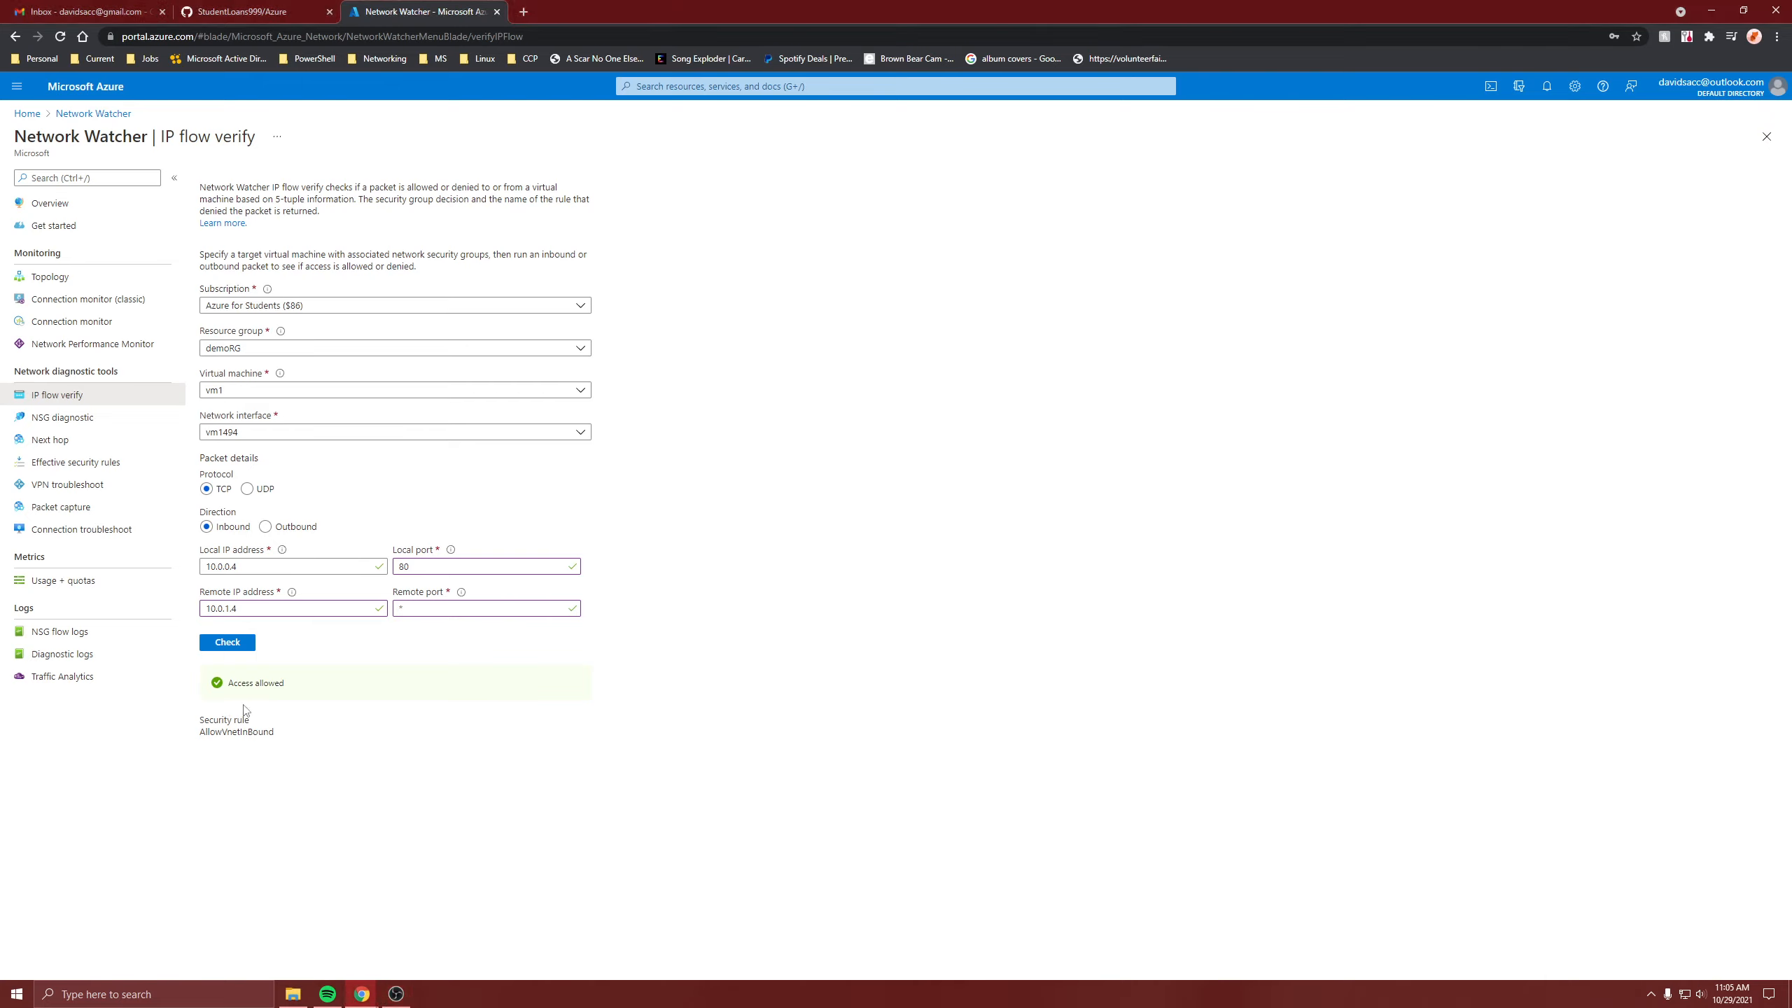
{"action": "mouse_move", "coordinate": [247, 732]}
{"action": "left_mouse_down"}
{"action": "mouse_move", "coordinate": [201, 719]}
{"action": "mouse_move", "coordinate": [277, 734]}
{"action": "left_mouse_up"}
{"action": "left_click", "coordinate": [222, 730]}
{"action": "left_click", "coordinate": [312, 746]}
{"action": "left_click_drag", "start_coordinate": [227, 734], "coordinate": [264, 734]}
{"action": "left_click", "coordinate": [278, 741]}
{"action": "double_click", "coordinate": [266, 734]}
{"action": "left_click", "coordinate": [297, 743]}
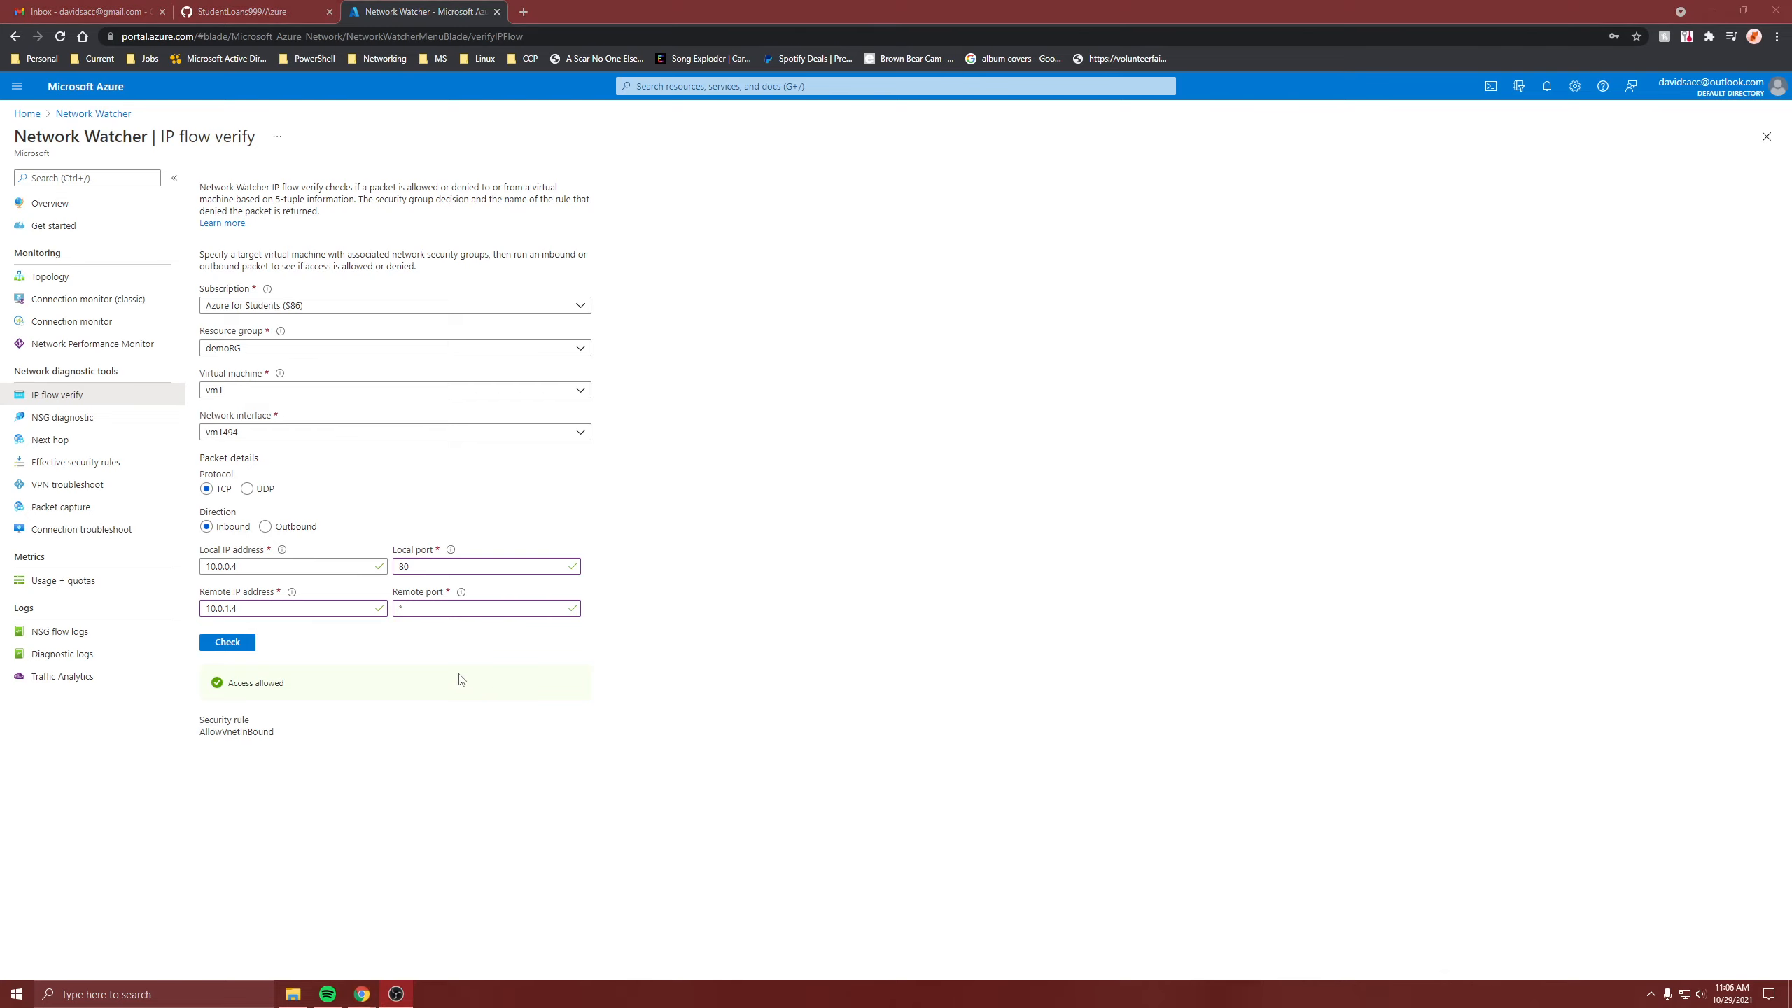
{"action": "left_click", "coordinate": [417, 570]}
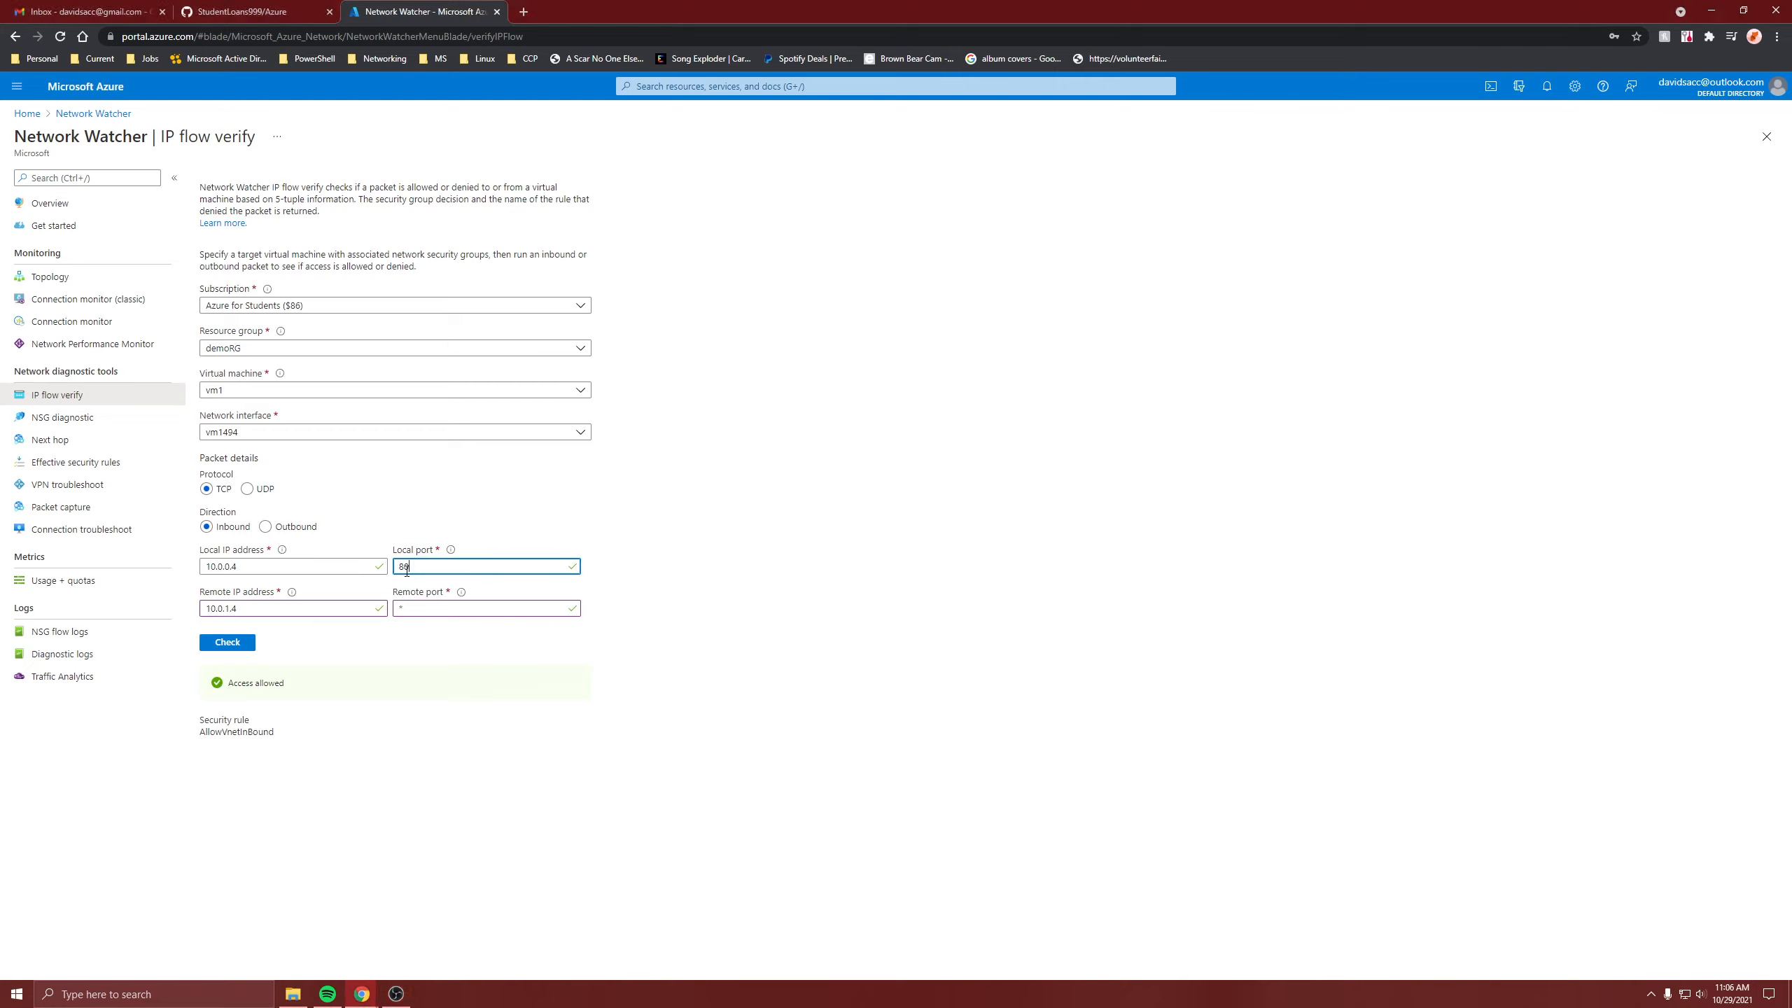
{"action": "double_click", "coordinate": [414, 571]}
{"action": "left_click", "coordinate": [417, 583]}
{"action": "left_click_drag", "start_coordinate": [412, 561], "coordinate": [405, 562]}
{"action": "left_click", "coordinate": [415, 530]}
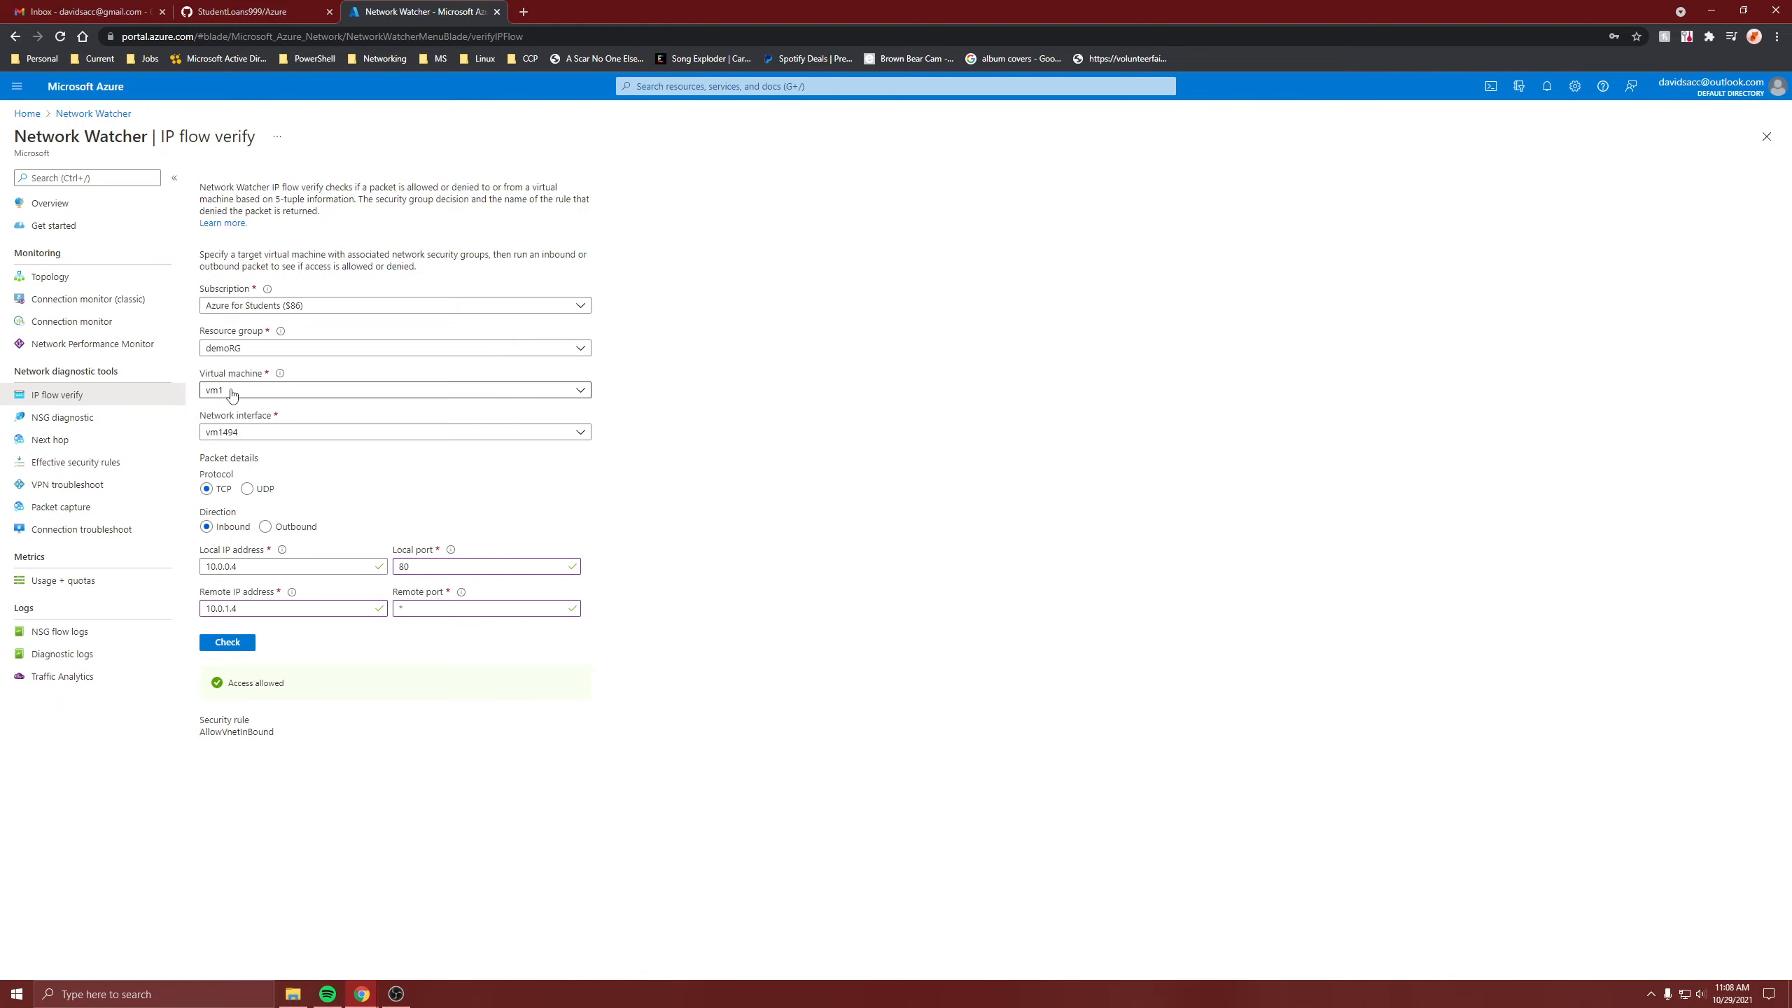
Duplicate the portal page, open the VMRight virtual machine from the home page's virtual machines list, and copy its private IP address
{"action": "right_click", "coordinate": [399, 5]}
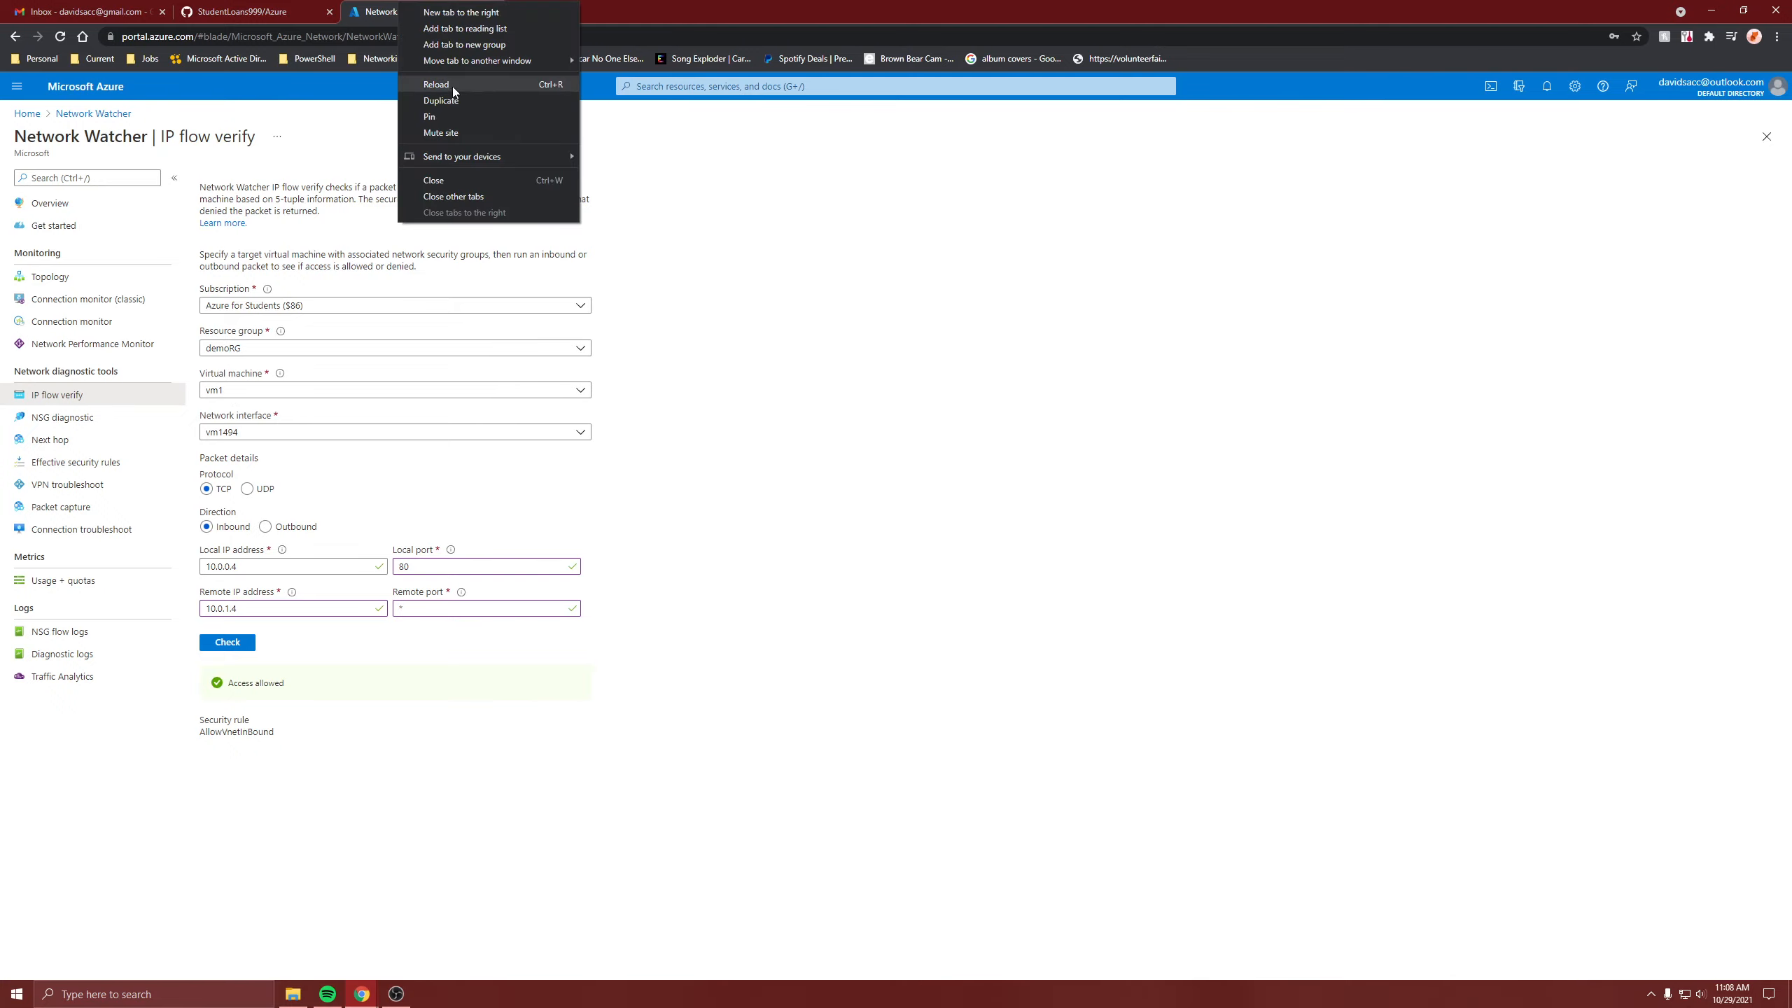
{"action": "left_click", "coordinate": [451, 95]}
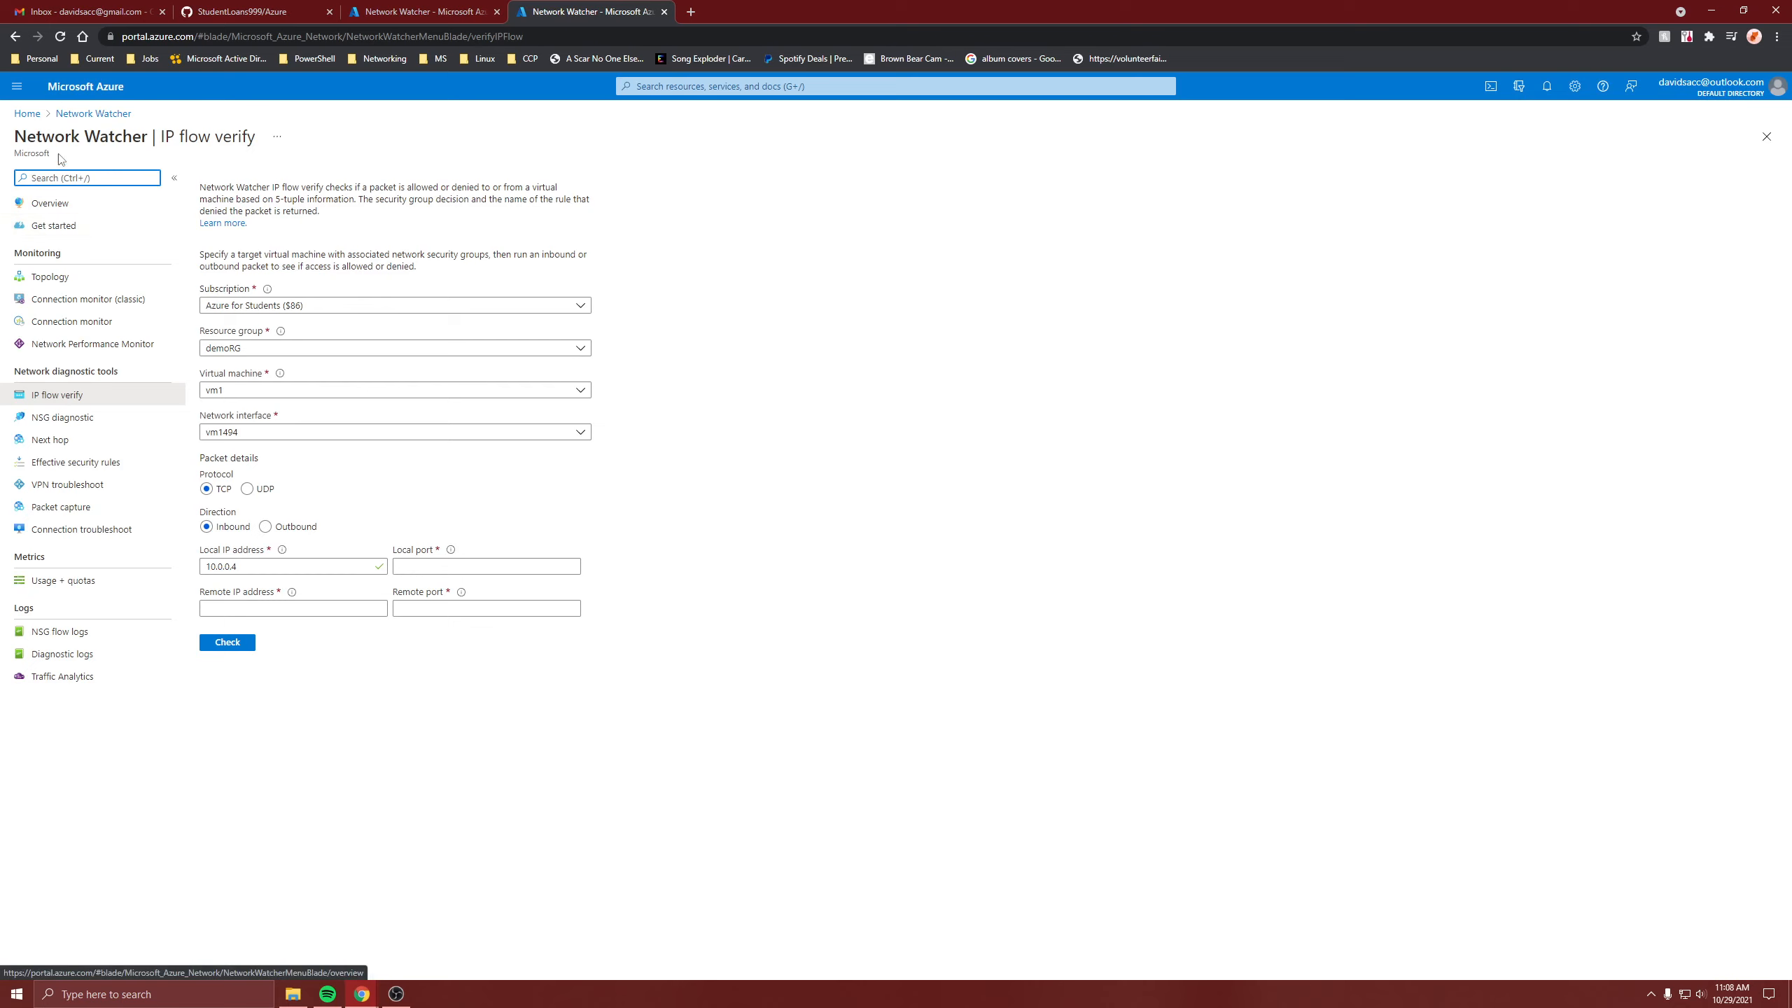
{"action": "left_click", "coordinate": [28, 114]}
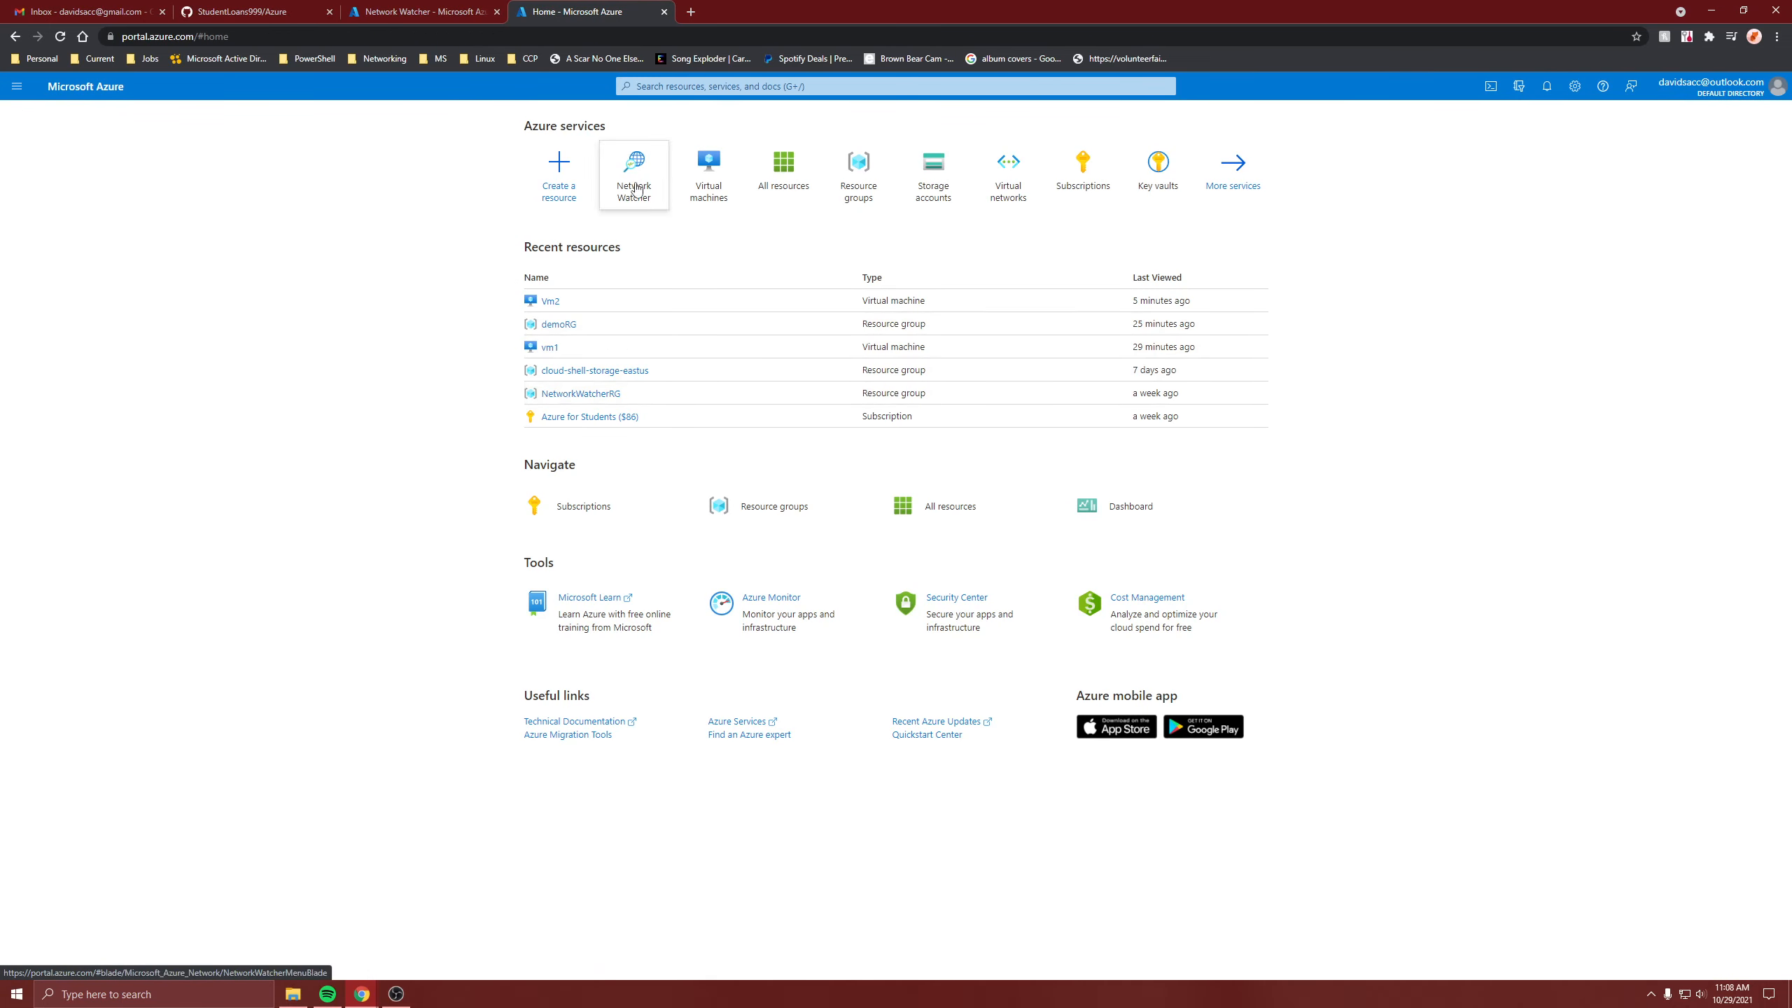
{"action": "left_click", "coordinate": [709, 166]}
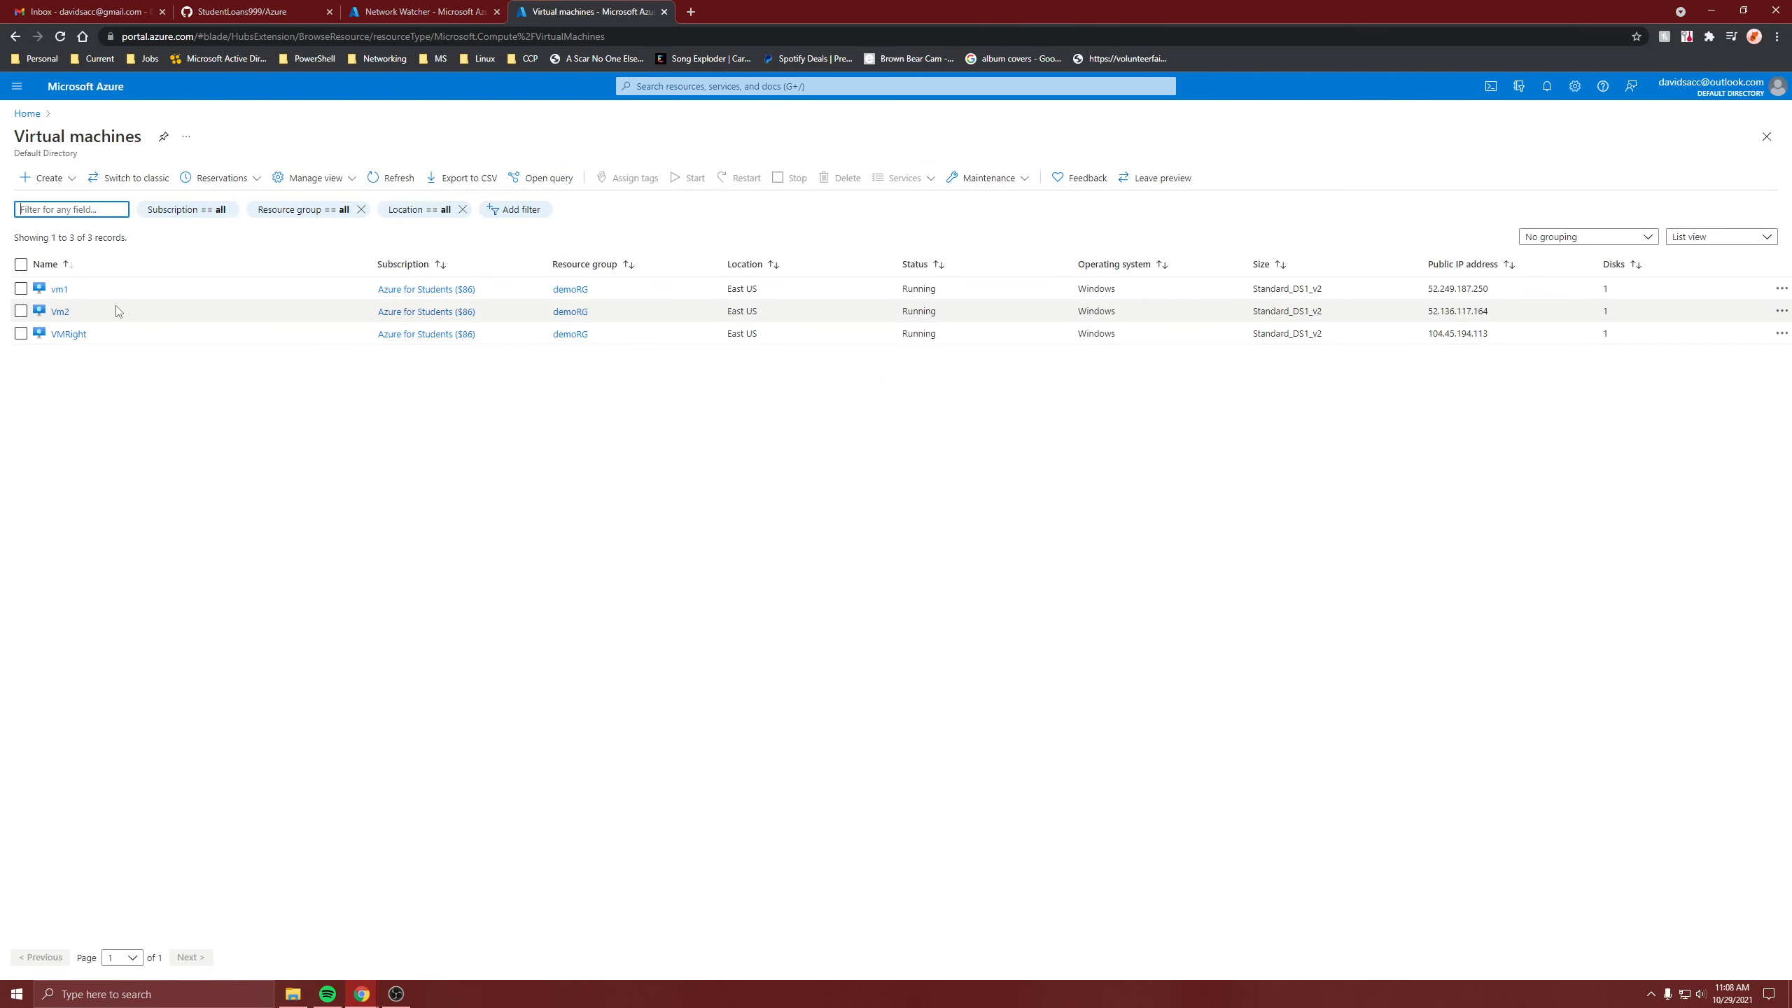
{"action": "left_click", "coordinate": [67, 334]}
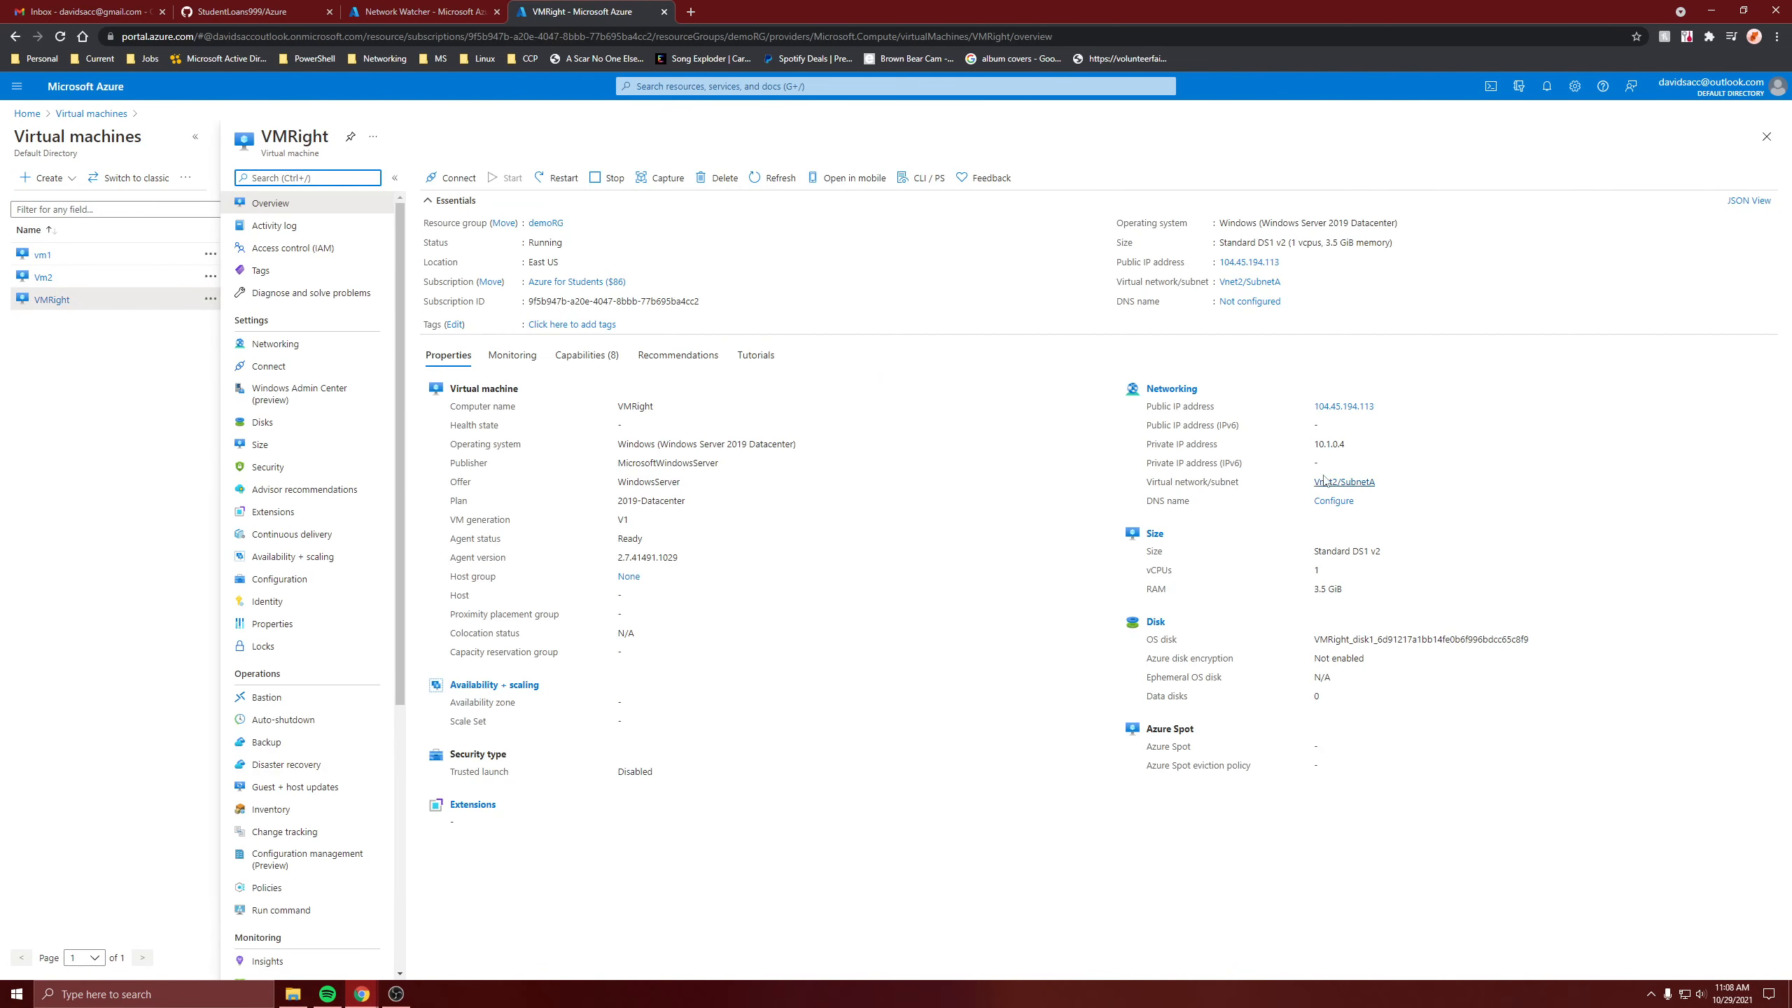
{"action": "double_click", "coordinate": [1327, 443]}
{"action": "key", "text": "ctrl+c"}
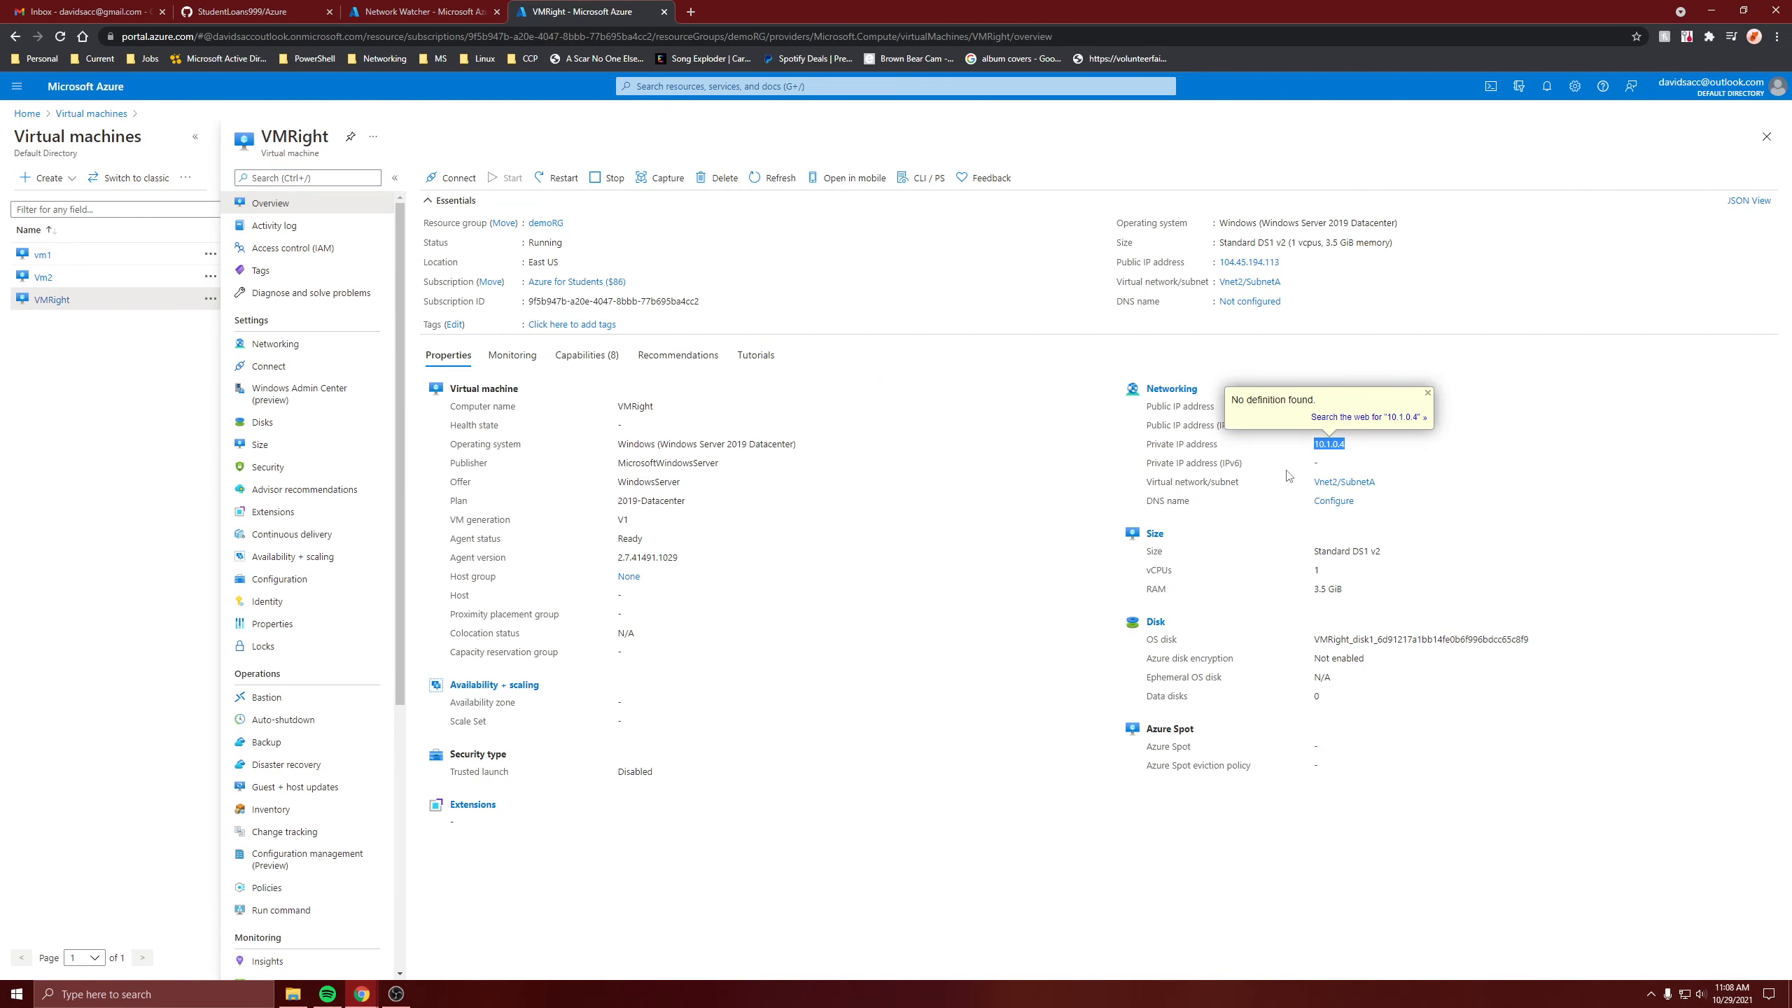
Replace the remote IP address in IP flow verify with VMRight's private address 10.1.0.4 and close the VMRight page
{"action": "left_click", "coordinate": [424, 12]}
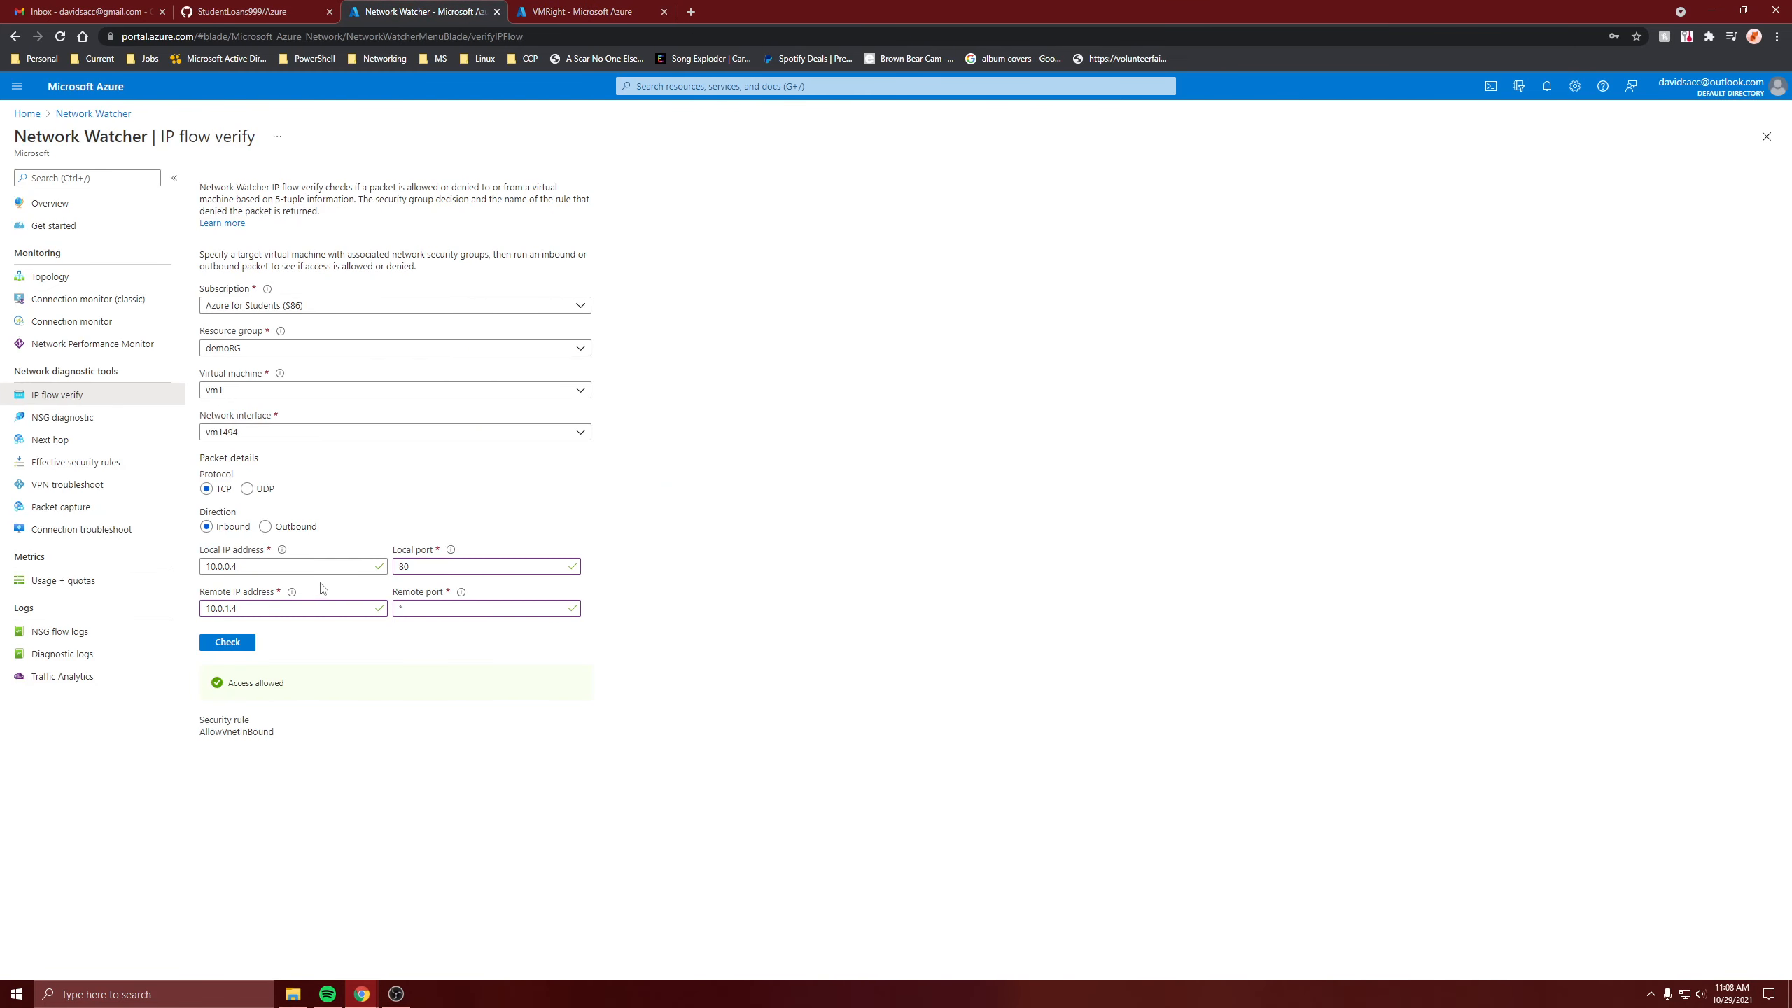
{"action": "left_click_drag", "start_coordinate": [242, 608], "coordinate": [172, 607]}
{"action": "key", "text": "ctrl+v"}
{"action": "left_click", "coordinate": [578, 11]}
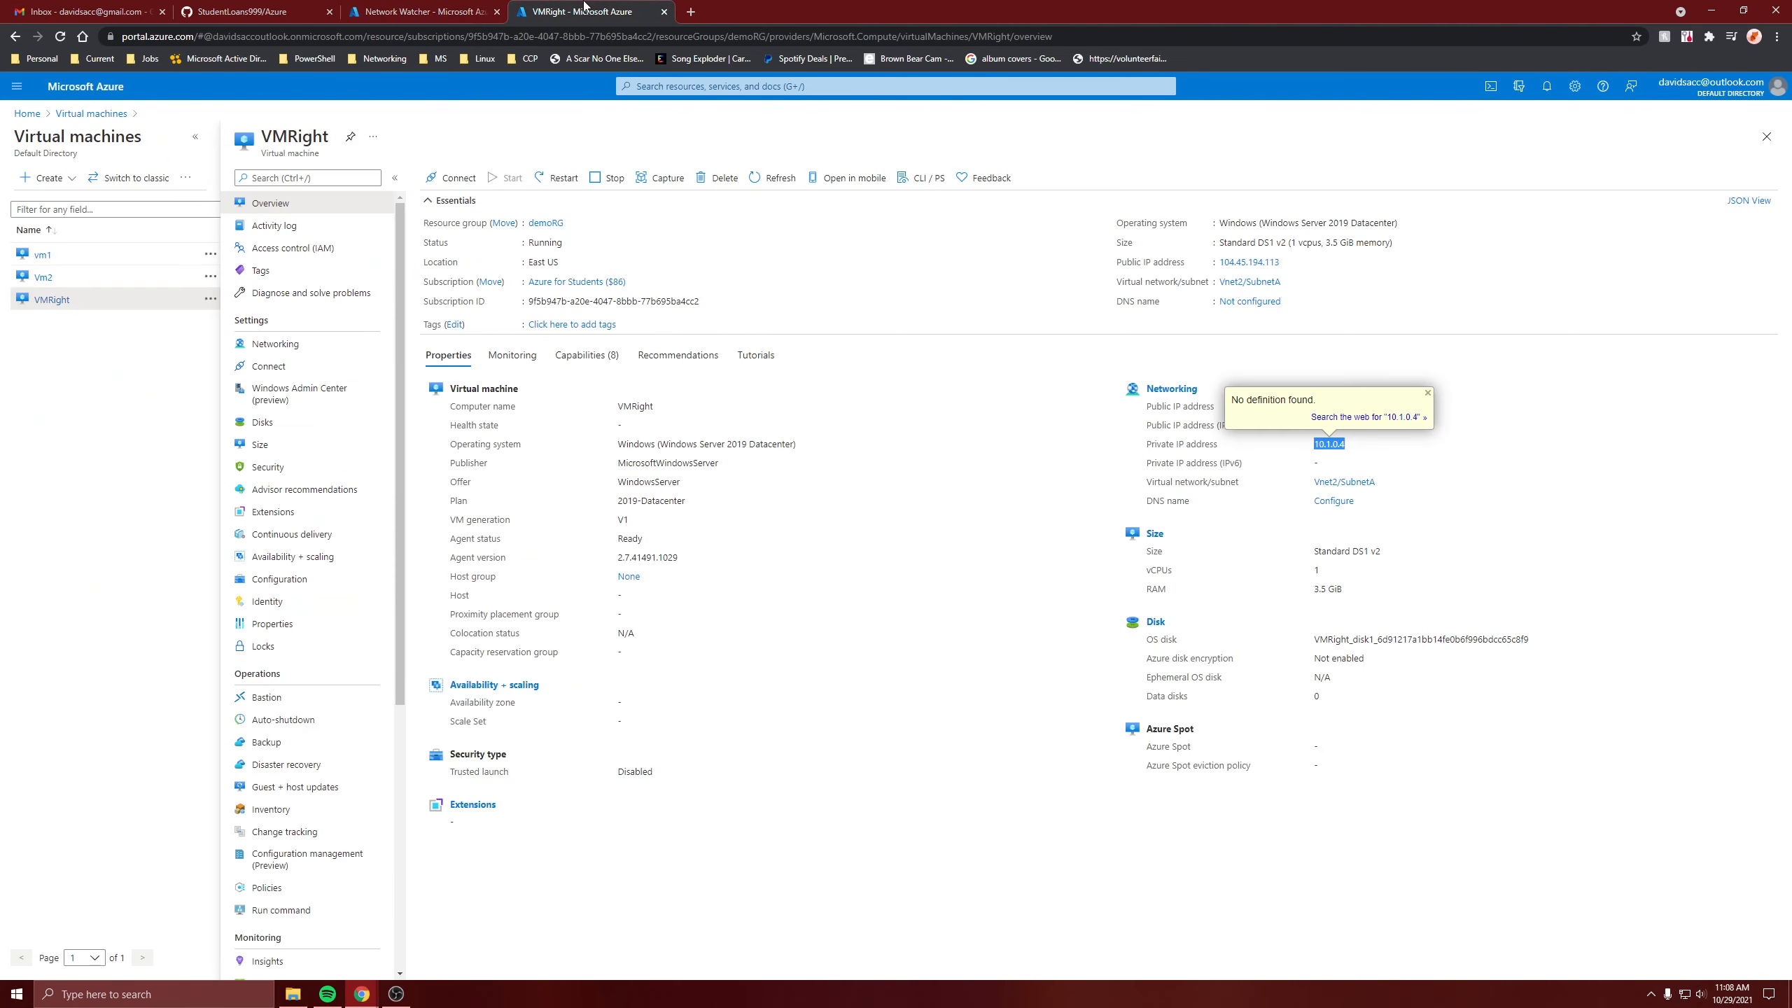
{"action": "left_click", "coordinate": [466, 11]}
{"action": "left_click", "coordinate": [570, 7]}
{"action": "left_click", "coordinate": [423, 11]}
{"action": "left_click", "coordinate": [559, 5]}
{"action": "left_click", "coordinate": [424, 12]}
{"action": "key", "text": "ctrl+z"}
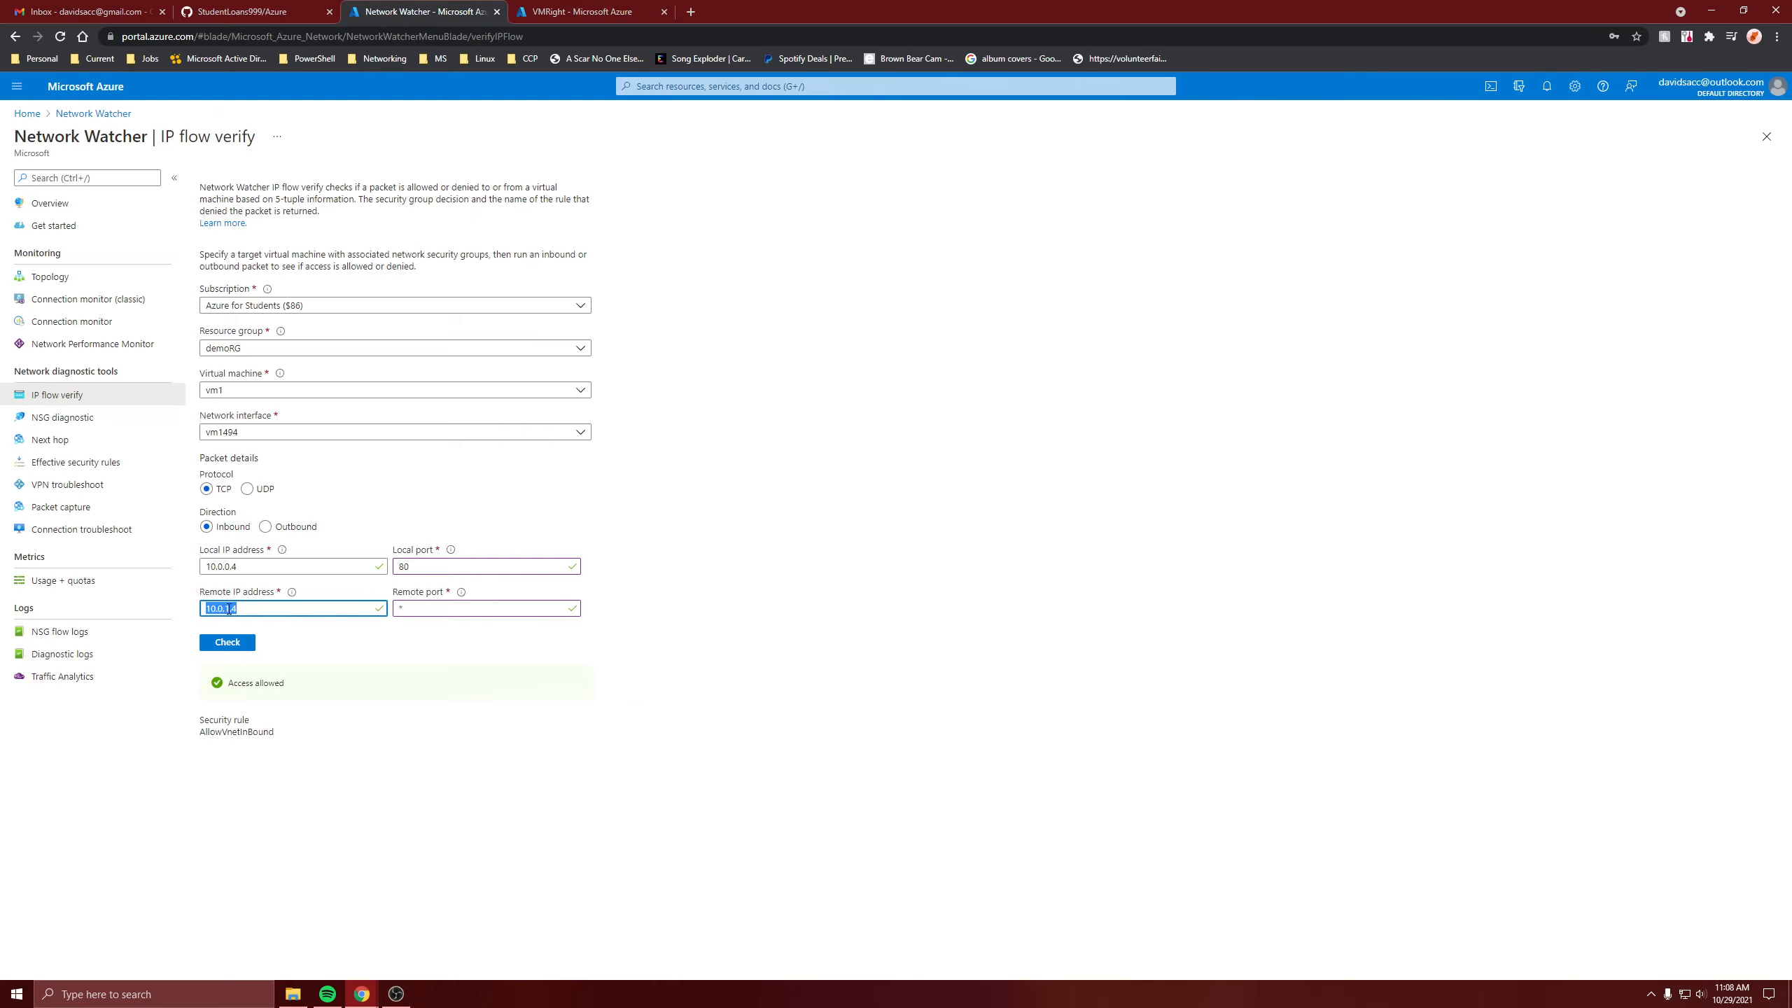
{"action": "key", "text": "ctrl+y"}
{"action": "left_click", "coordinate": [586, 10]}
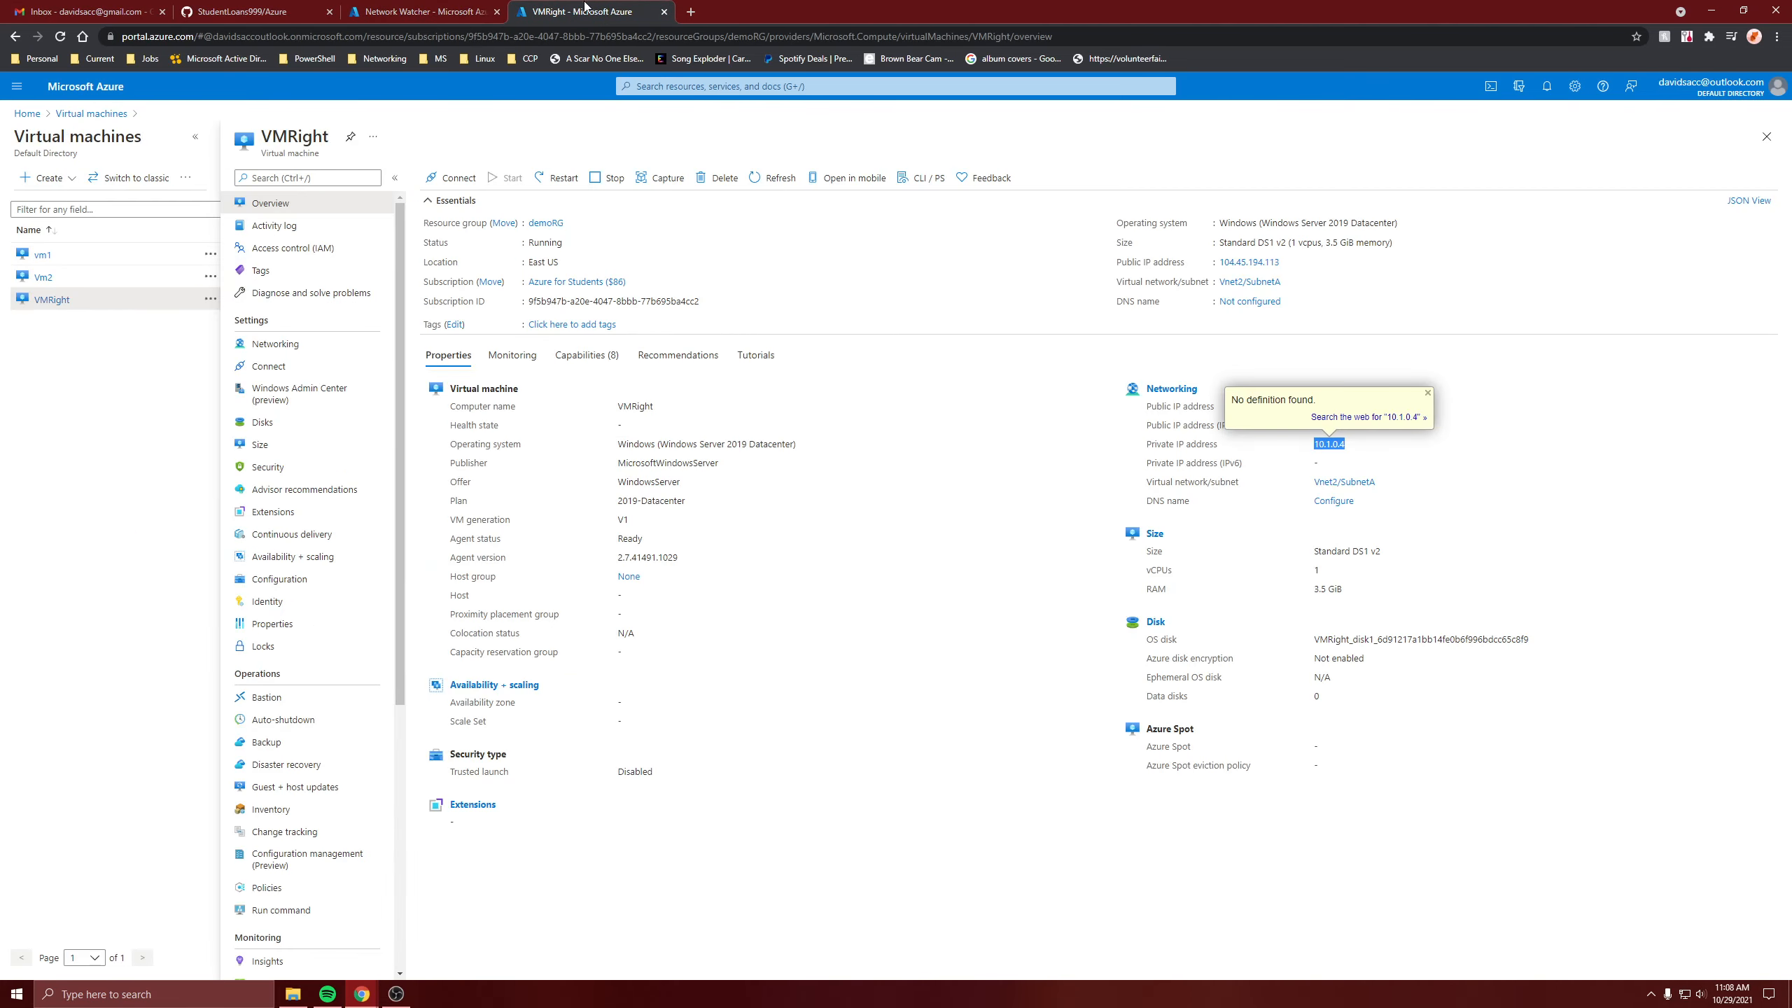
{"action": "left_click", "coordinate": [665, 12]}
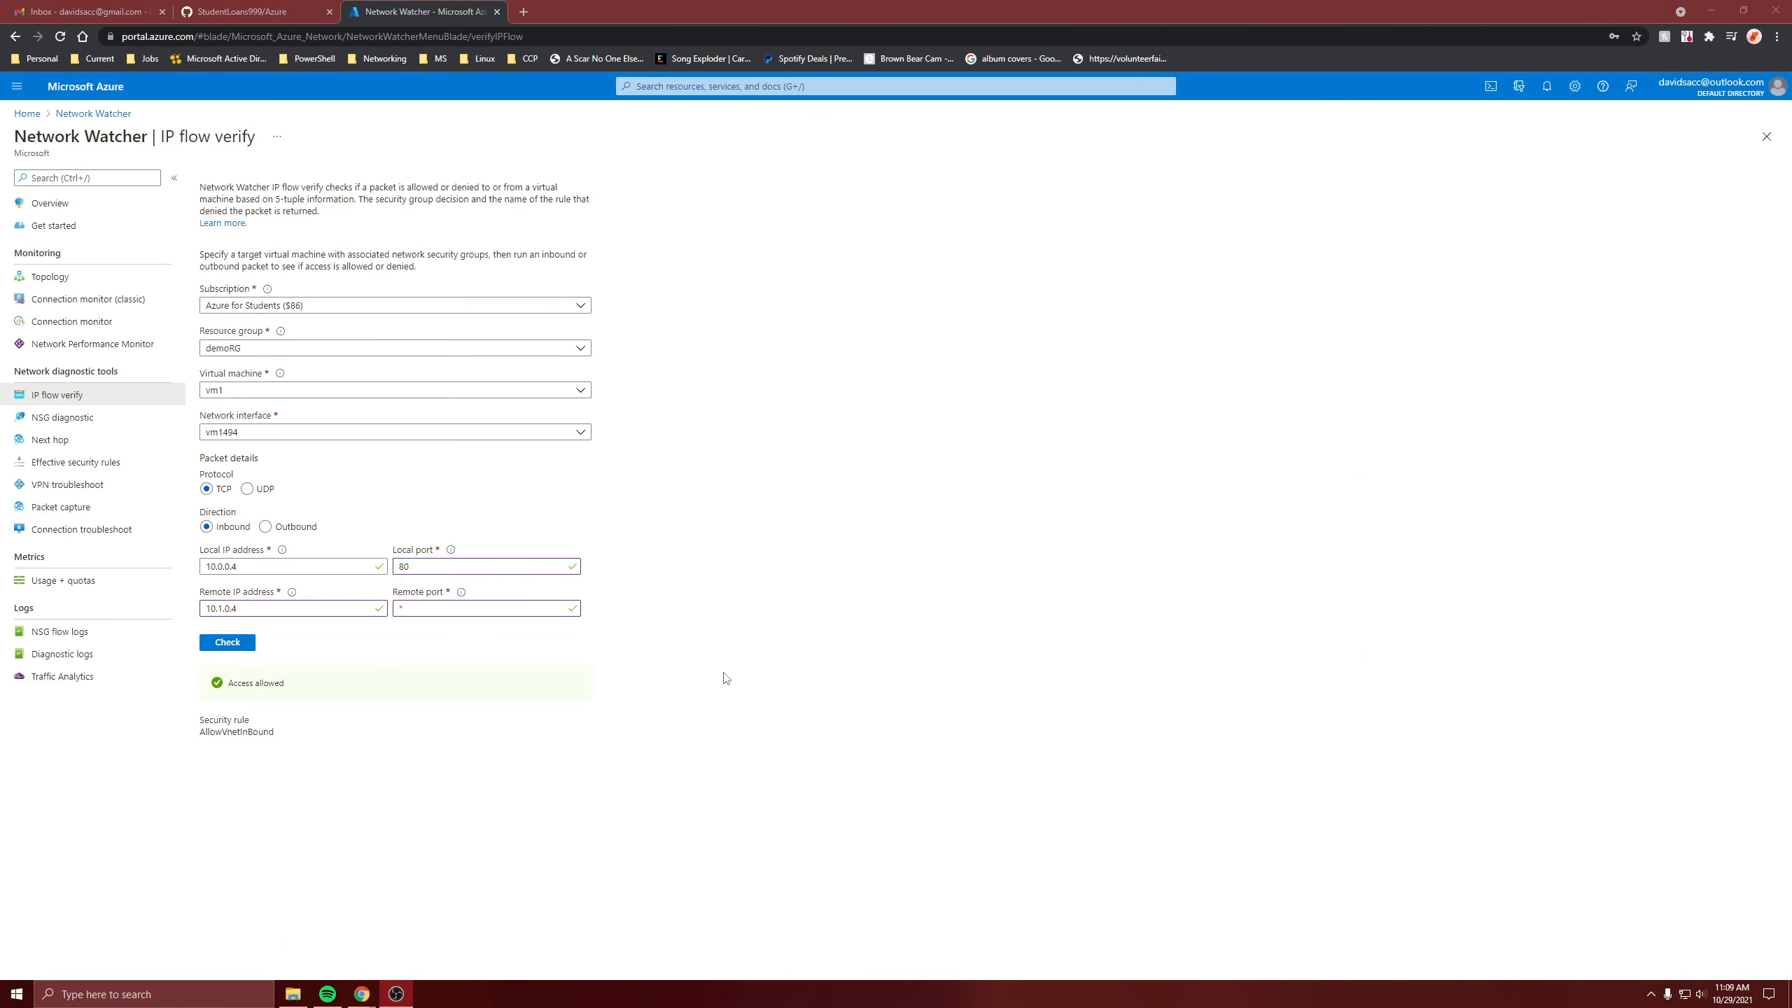
Run the flow check against the new remote address and review the access result and security rule
{"action": "left_click", "coordinate": [238, 646]}
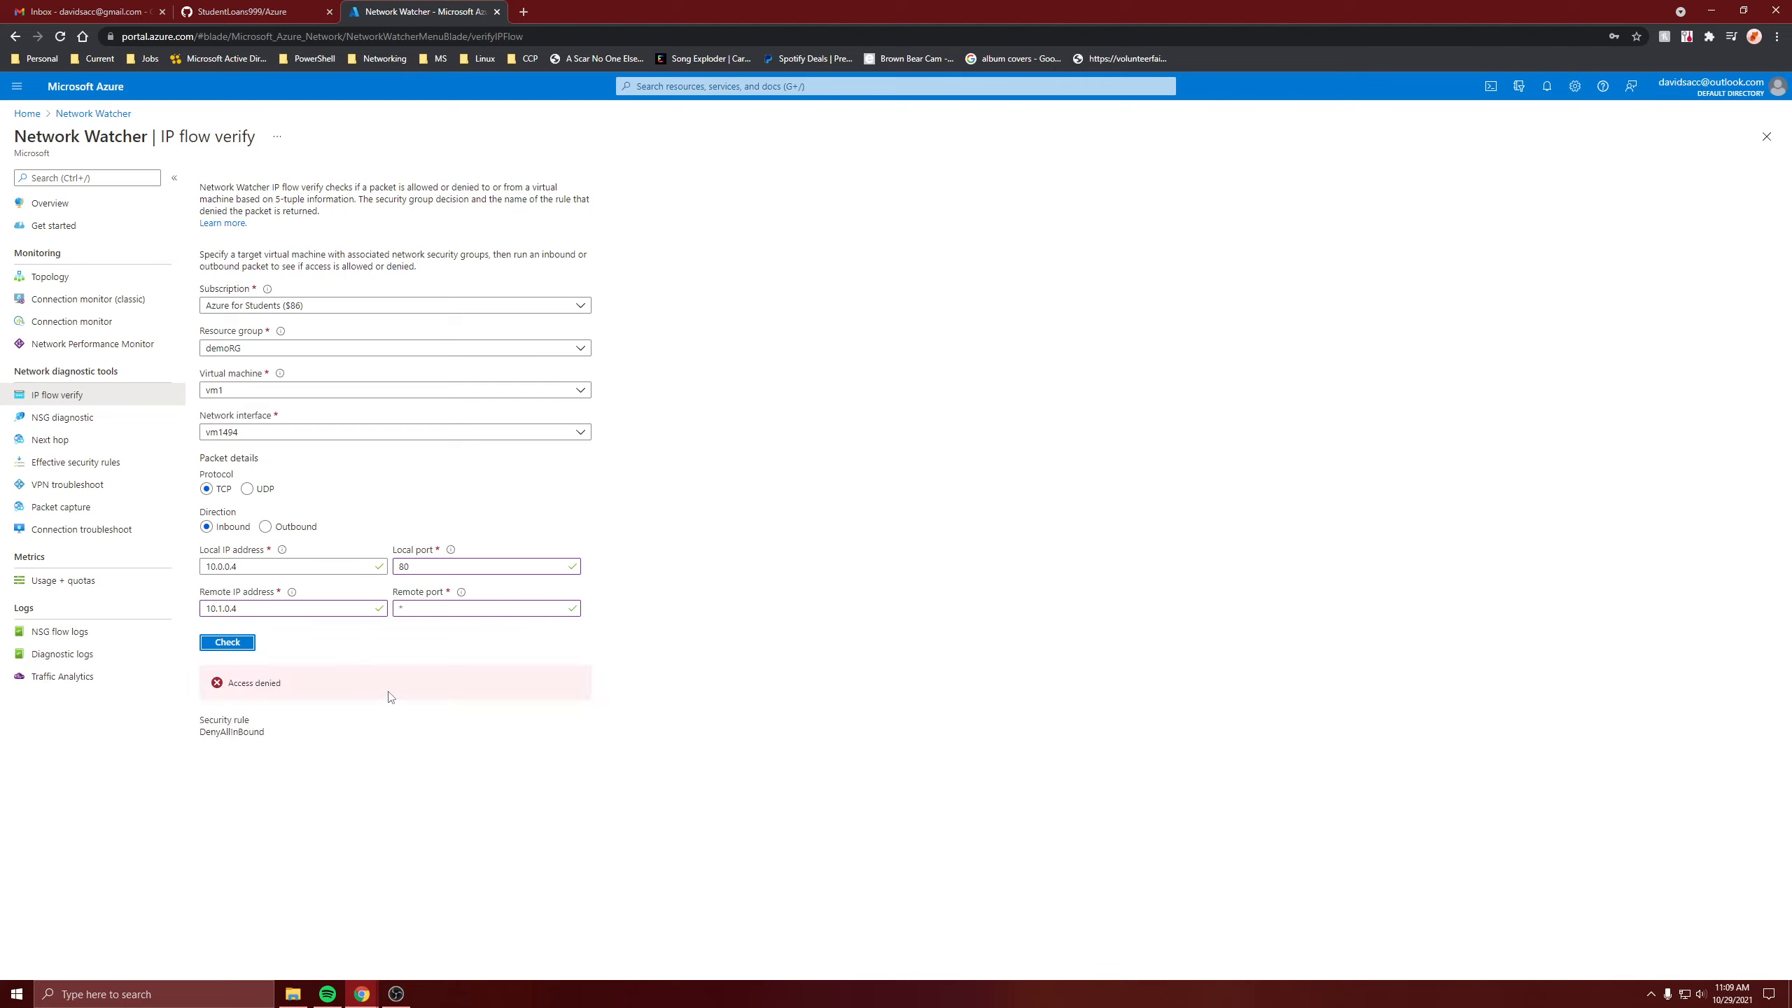
{"action": "left_click_drag", "start_coordinate": [281, 683], "coordinate": [278, 735]}
{"action": "left_click", "coordinate": [231, 735]}
{"action": "left_click", "coordinate": [276, 737]}
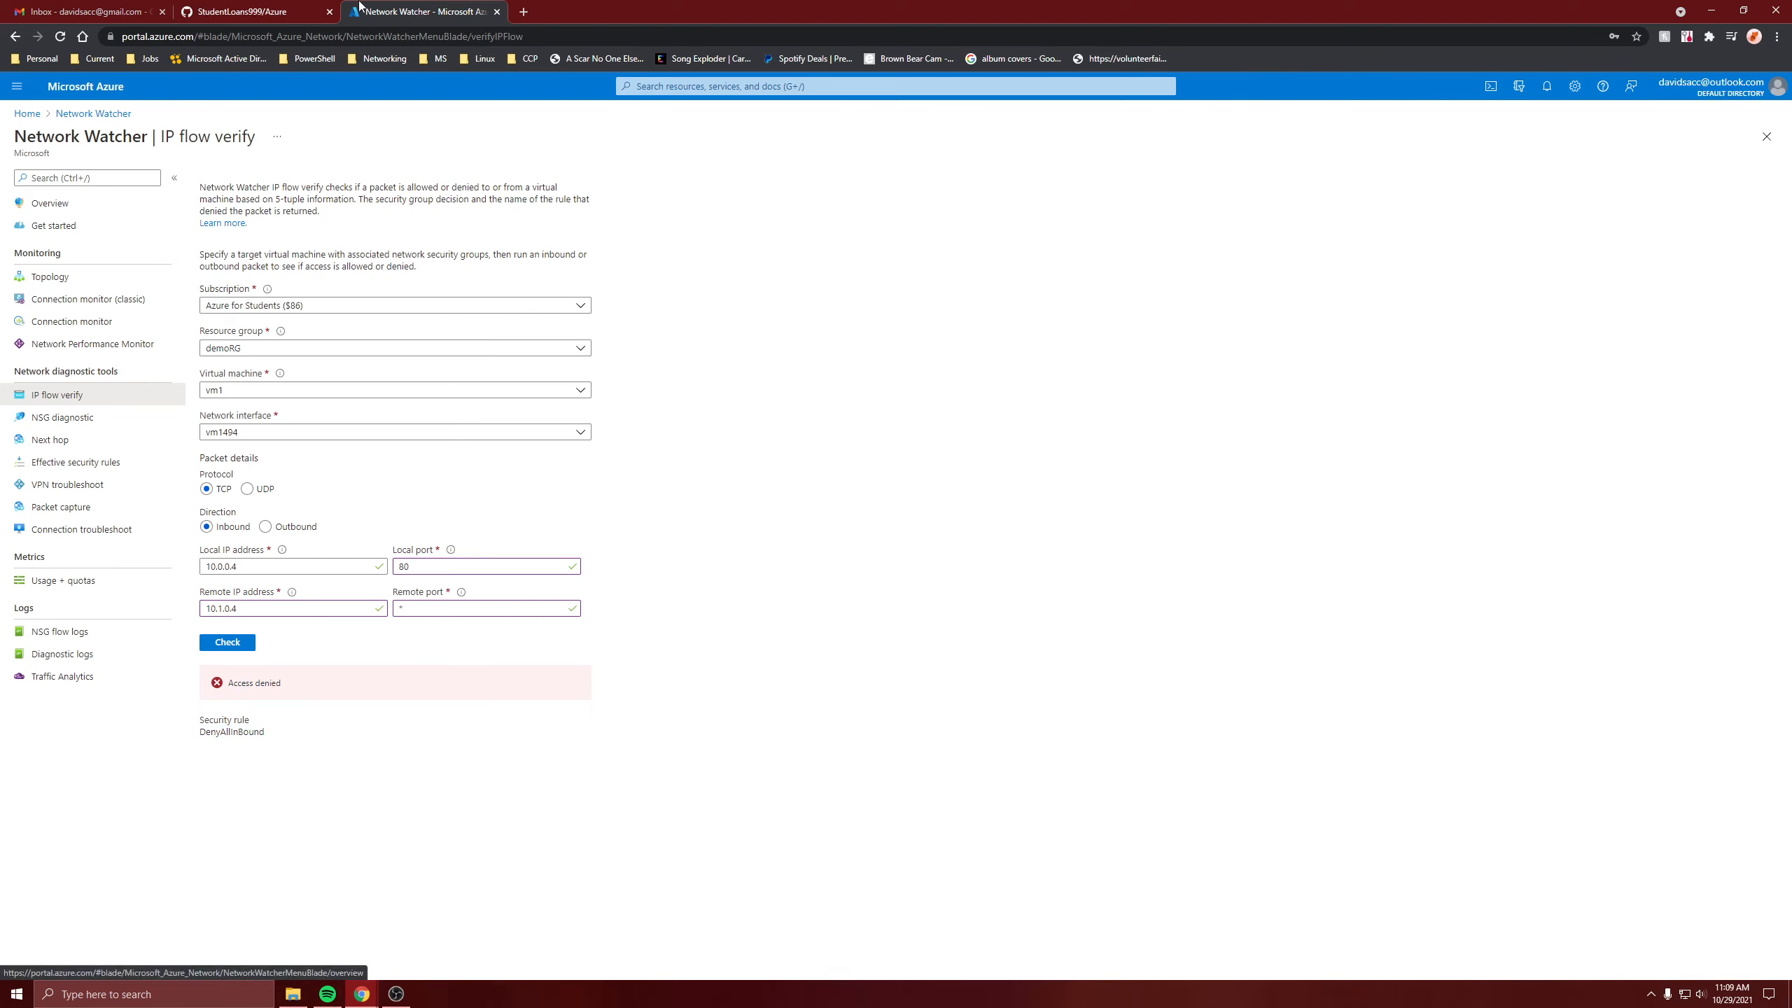
Duplicate the portal page and open the networking settings of vm1 from the recent resources
{"action": "right_click", "coordinate": [406, 10]}
{"action": "left_click", "coordinate": [496, 103]}
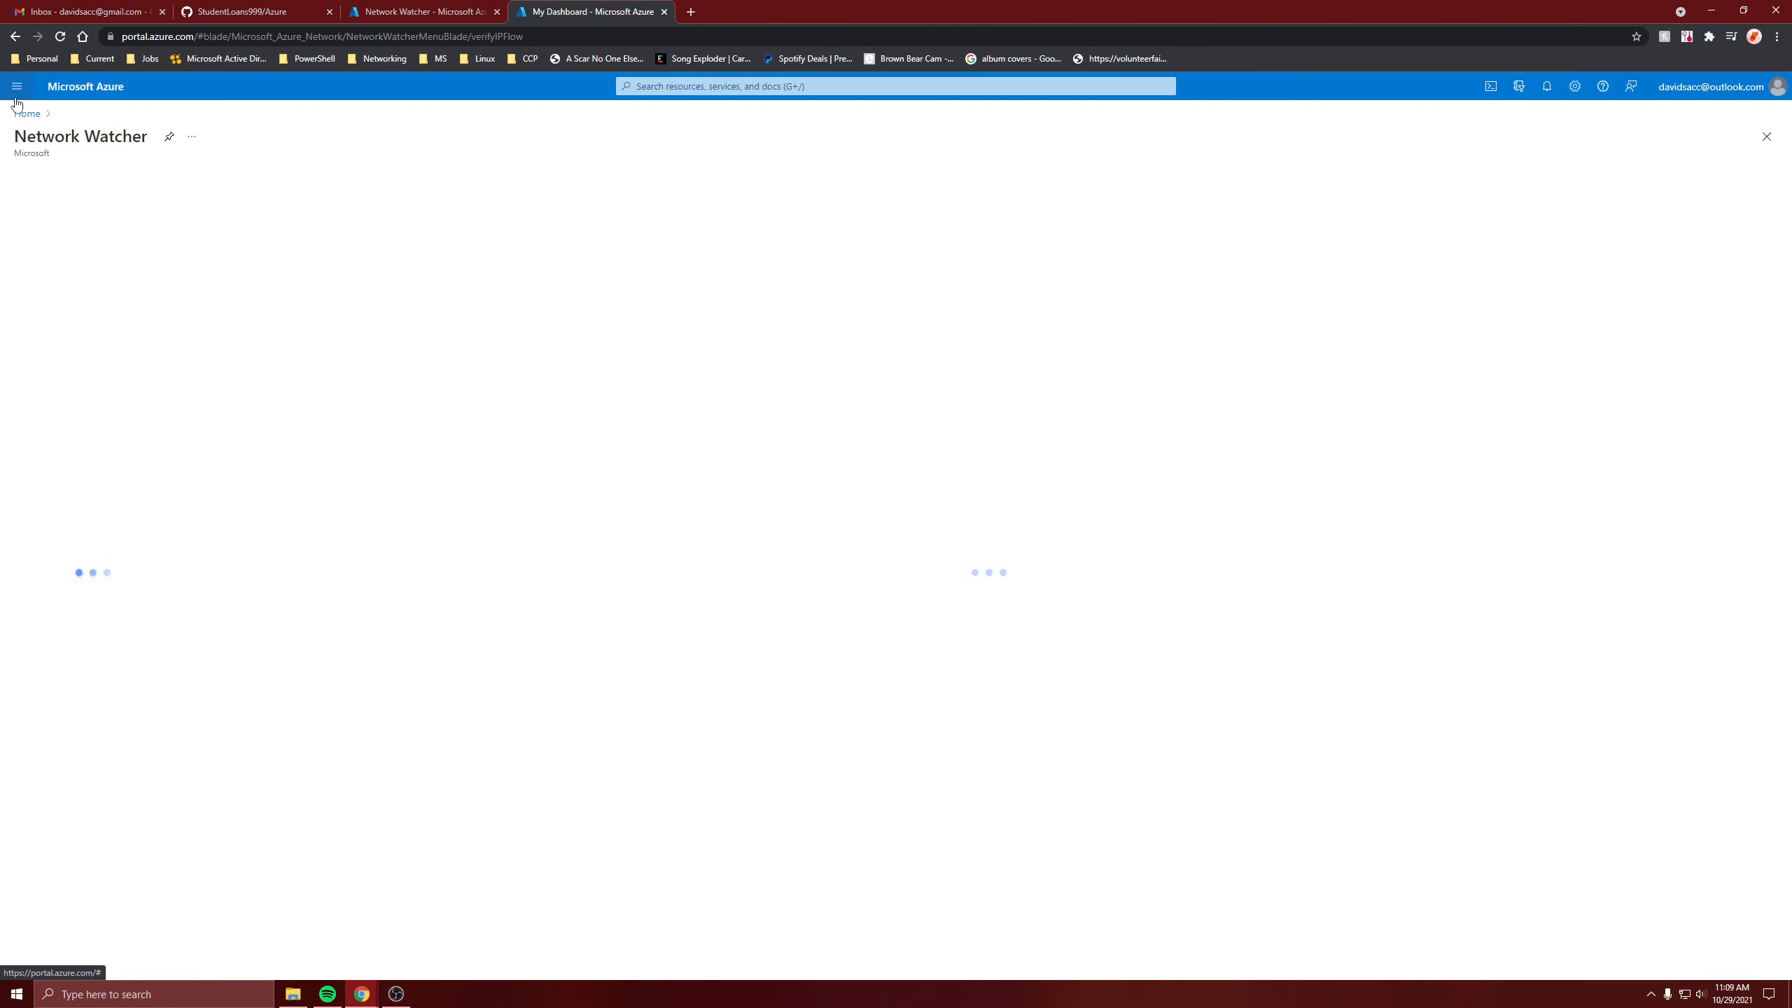
{"action": "left_click", "coordinate": [19, 113]}
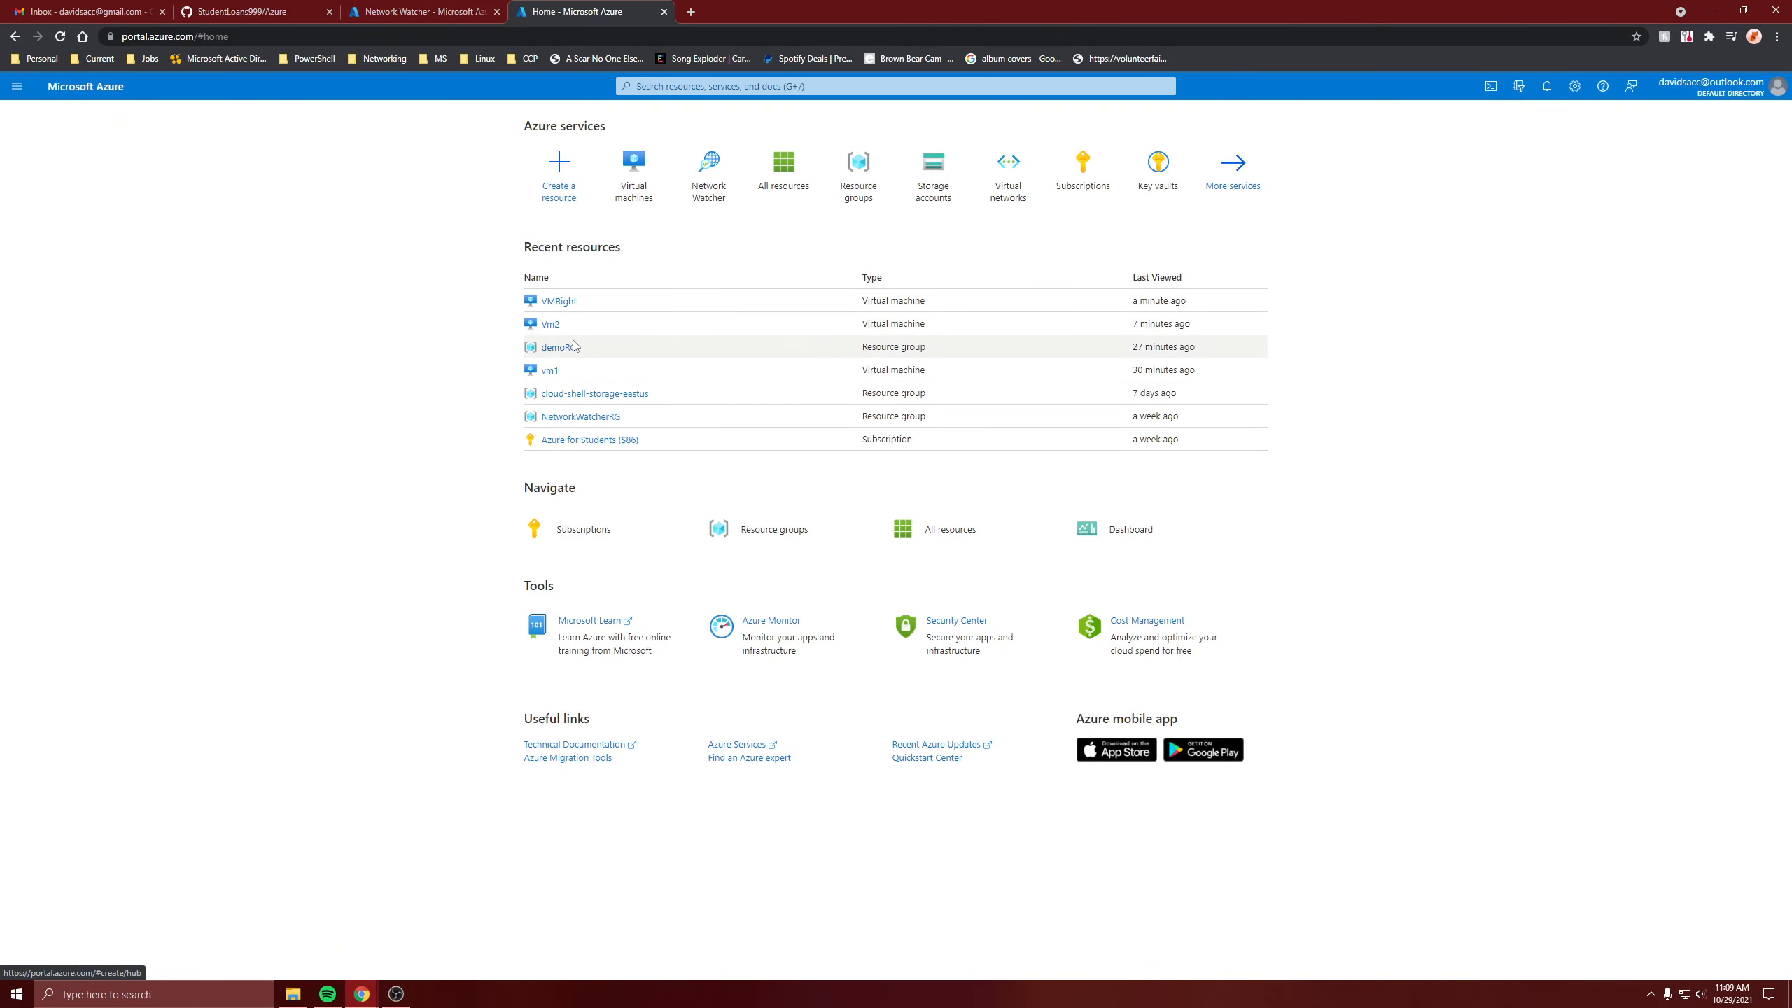
{"action": "left_click", "coordinate": [552, 369]}
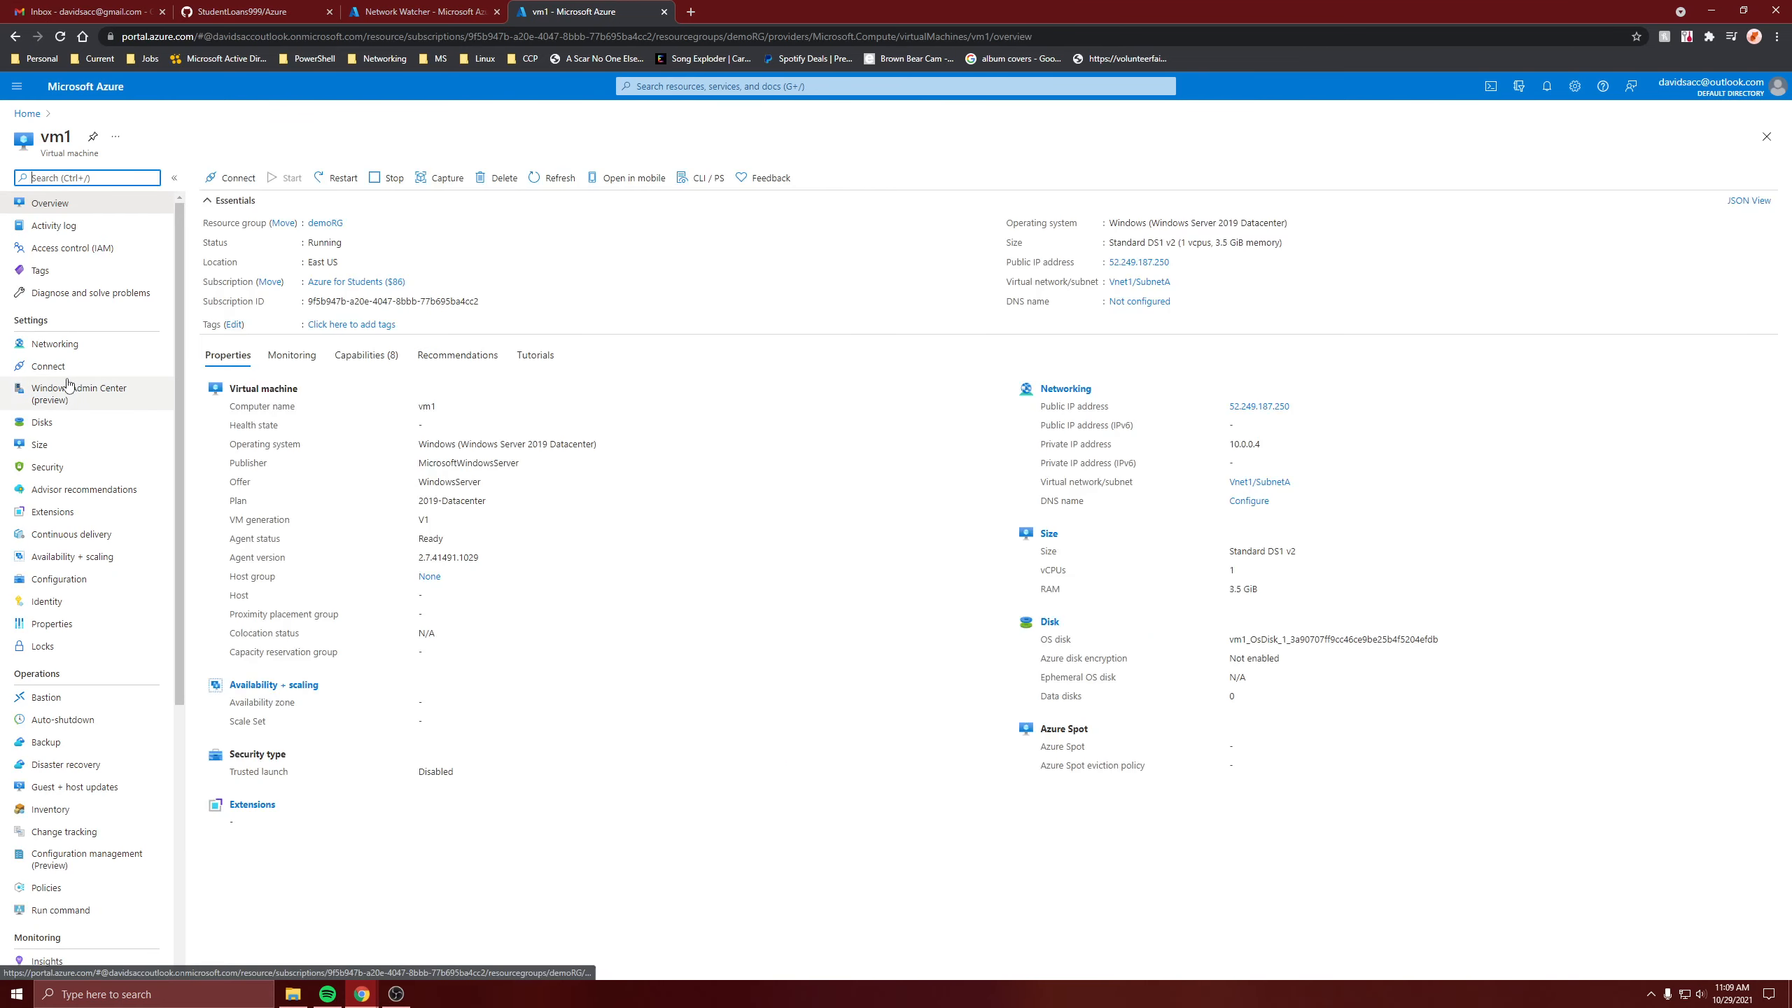
{"action": "left_click", "coordinate": [68, 346]}
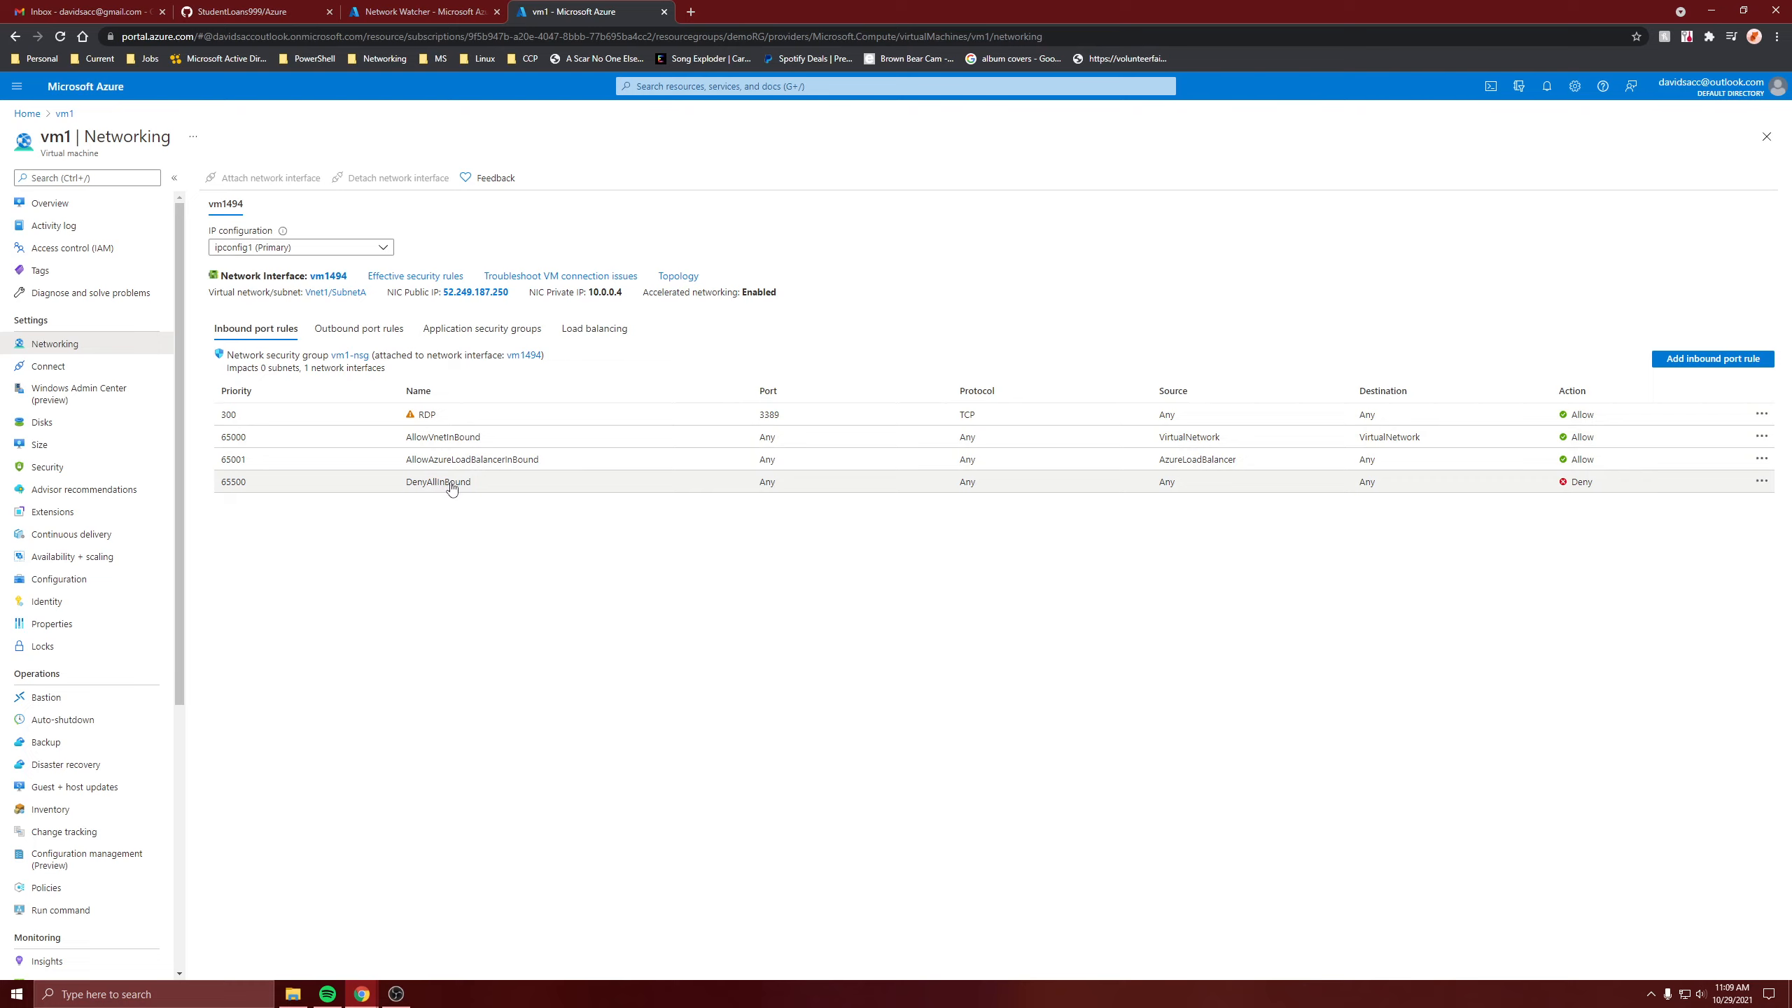
Compare vm1's DenyAllInBound and AllowVnetInBound inbound port rules with the flow check result, then close the vm1 page
{"action": "mouse_move", "coordinate": [448, 486]}
{"action": "left_mouse_down"}
{"action": "mouse_move", "coordinate": [388, 492]}
{"action": "mouse_move", "coordinate": [475, 487]}
{"action": "mouse_move", "coordinate": [435, 512]}
{"action": "left_mouse_up"}
{"action": "left_click", "coordinate": [436, 512]}
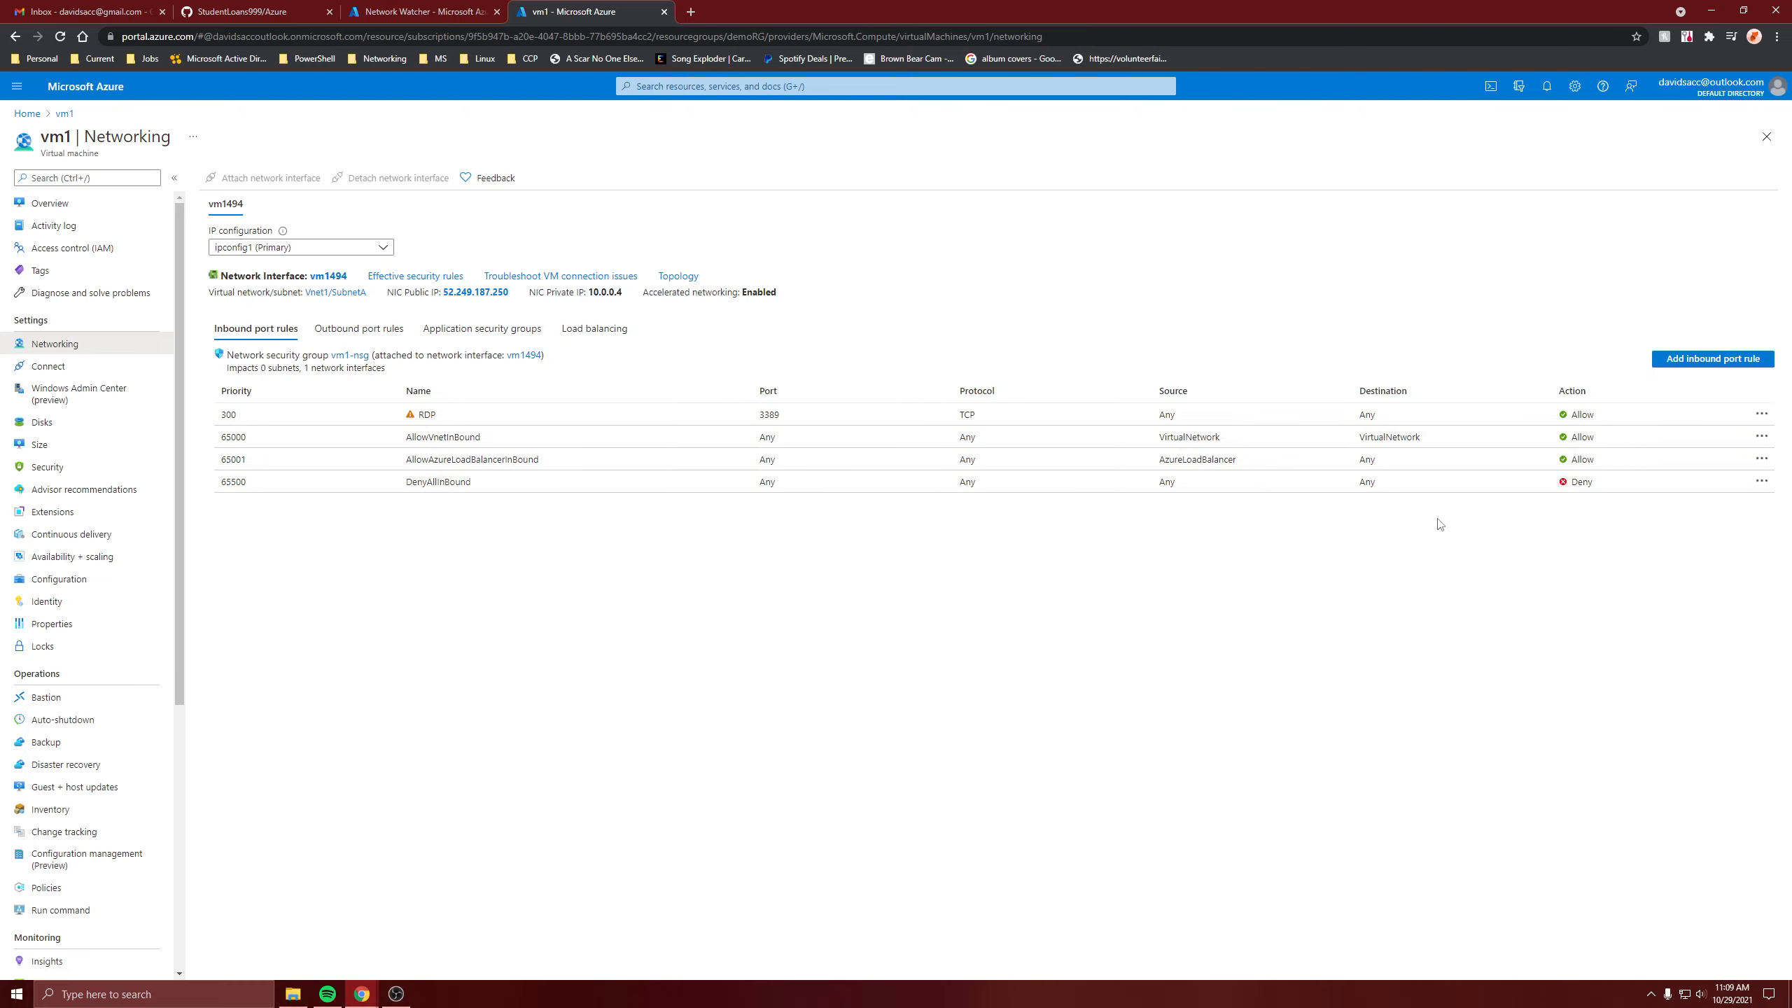
{"action": "left_click_drag", "start_coordinate": [485, 488], "coordinate": [388, 481]}
{"action": "key", "text": "ctrl+shift+Tab"}
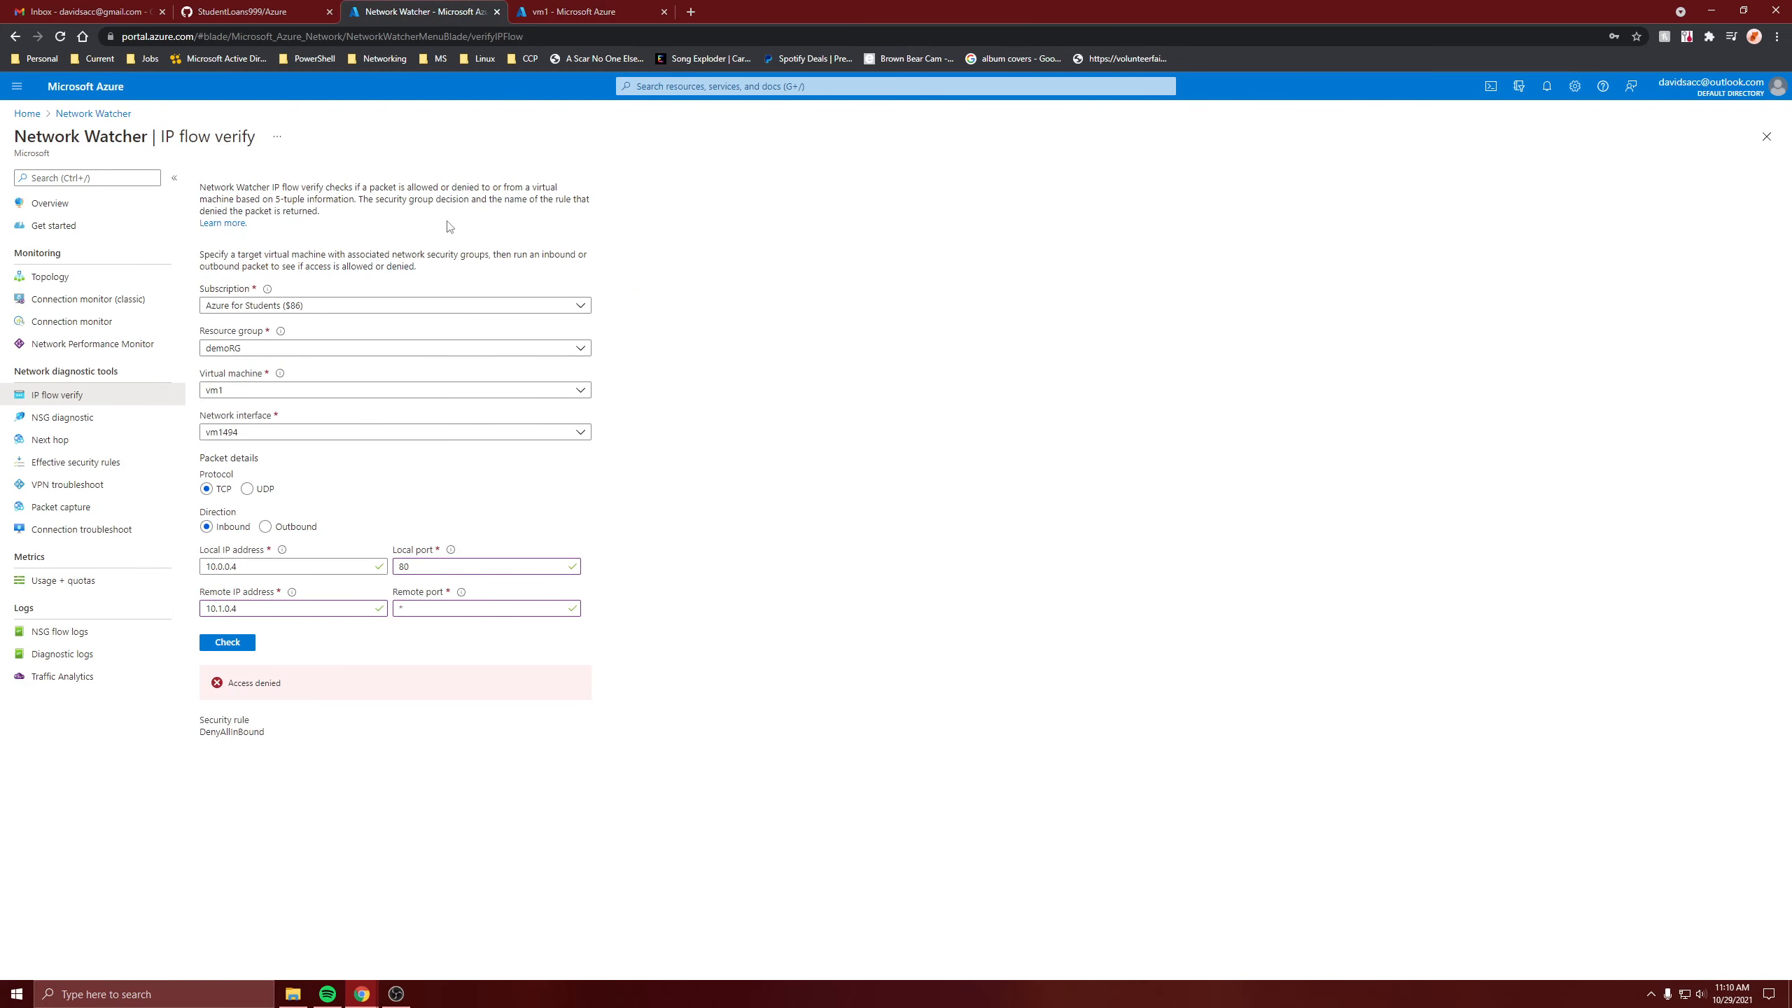
{"action": "double_click", "coordinate": [468, 187]}
{"action": "key", "text": "ctrl+Tab"}
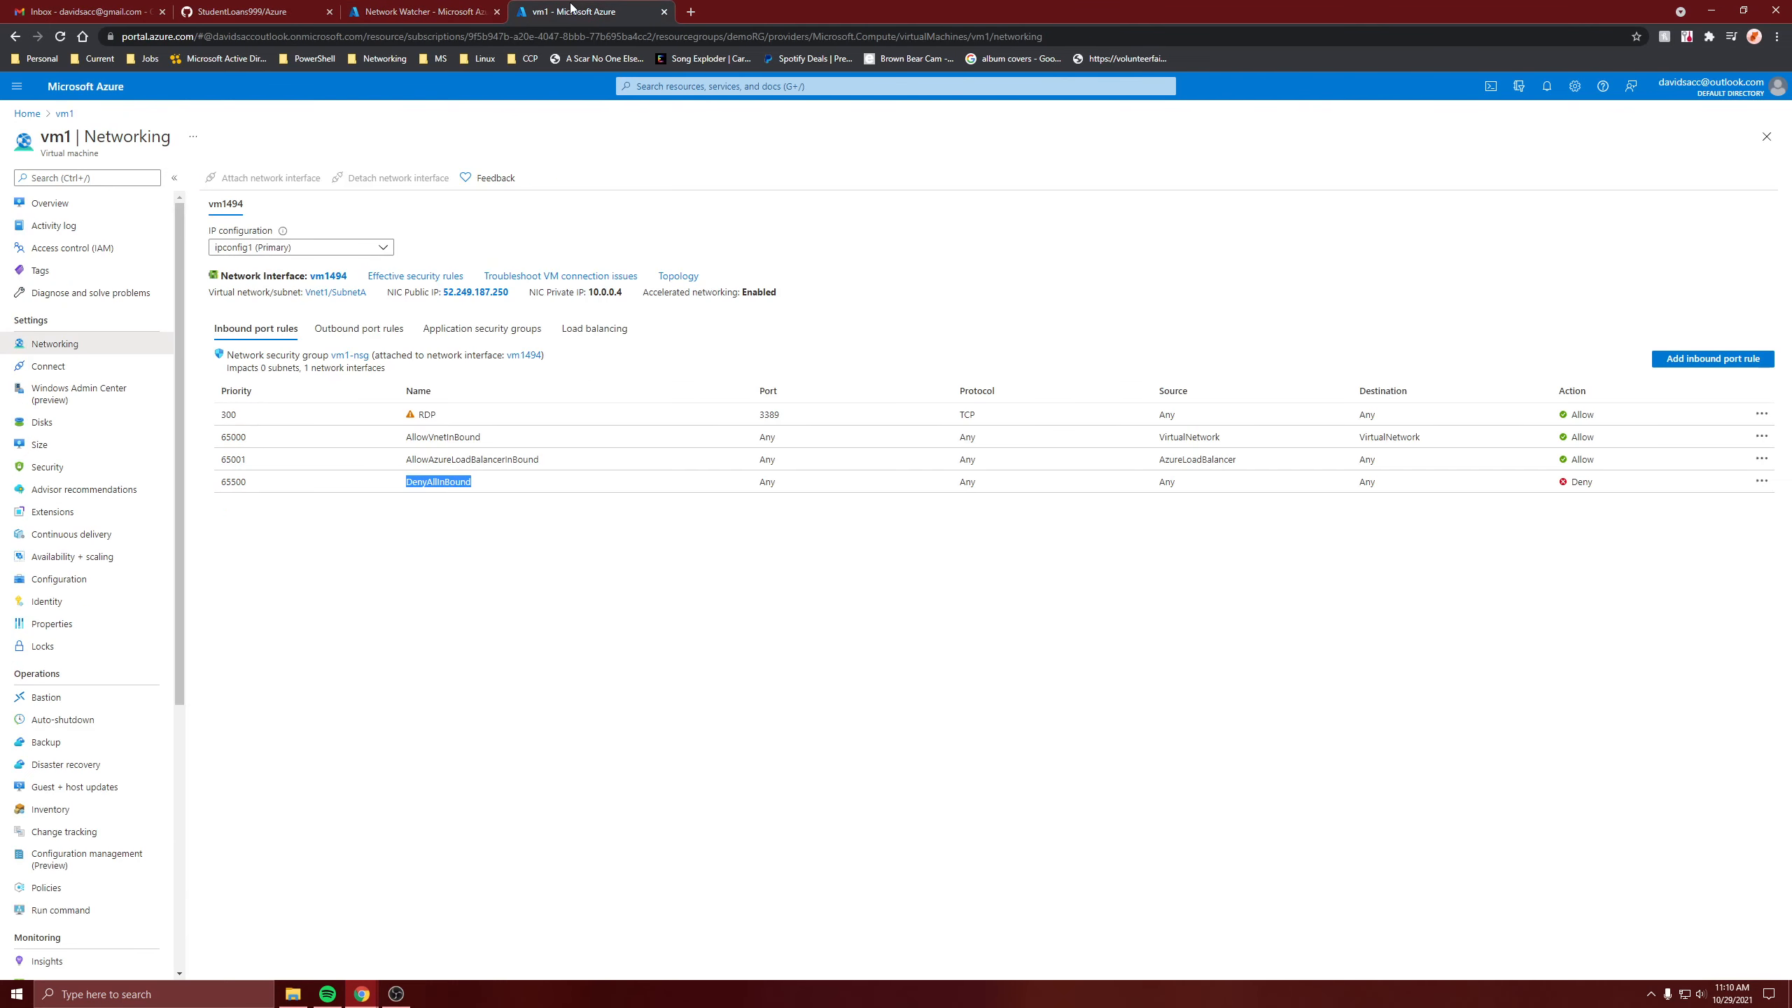
{"action": "double_click", "coordinate": [414, 483]}
{"action": "left_click_drag", "start_coordinate": [465, 437], "coordinate": [434, 438]}
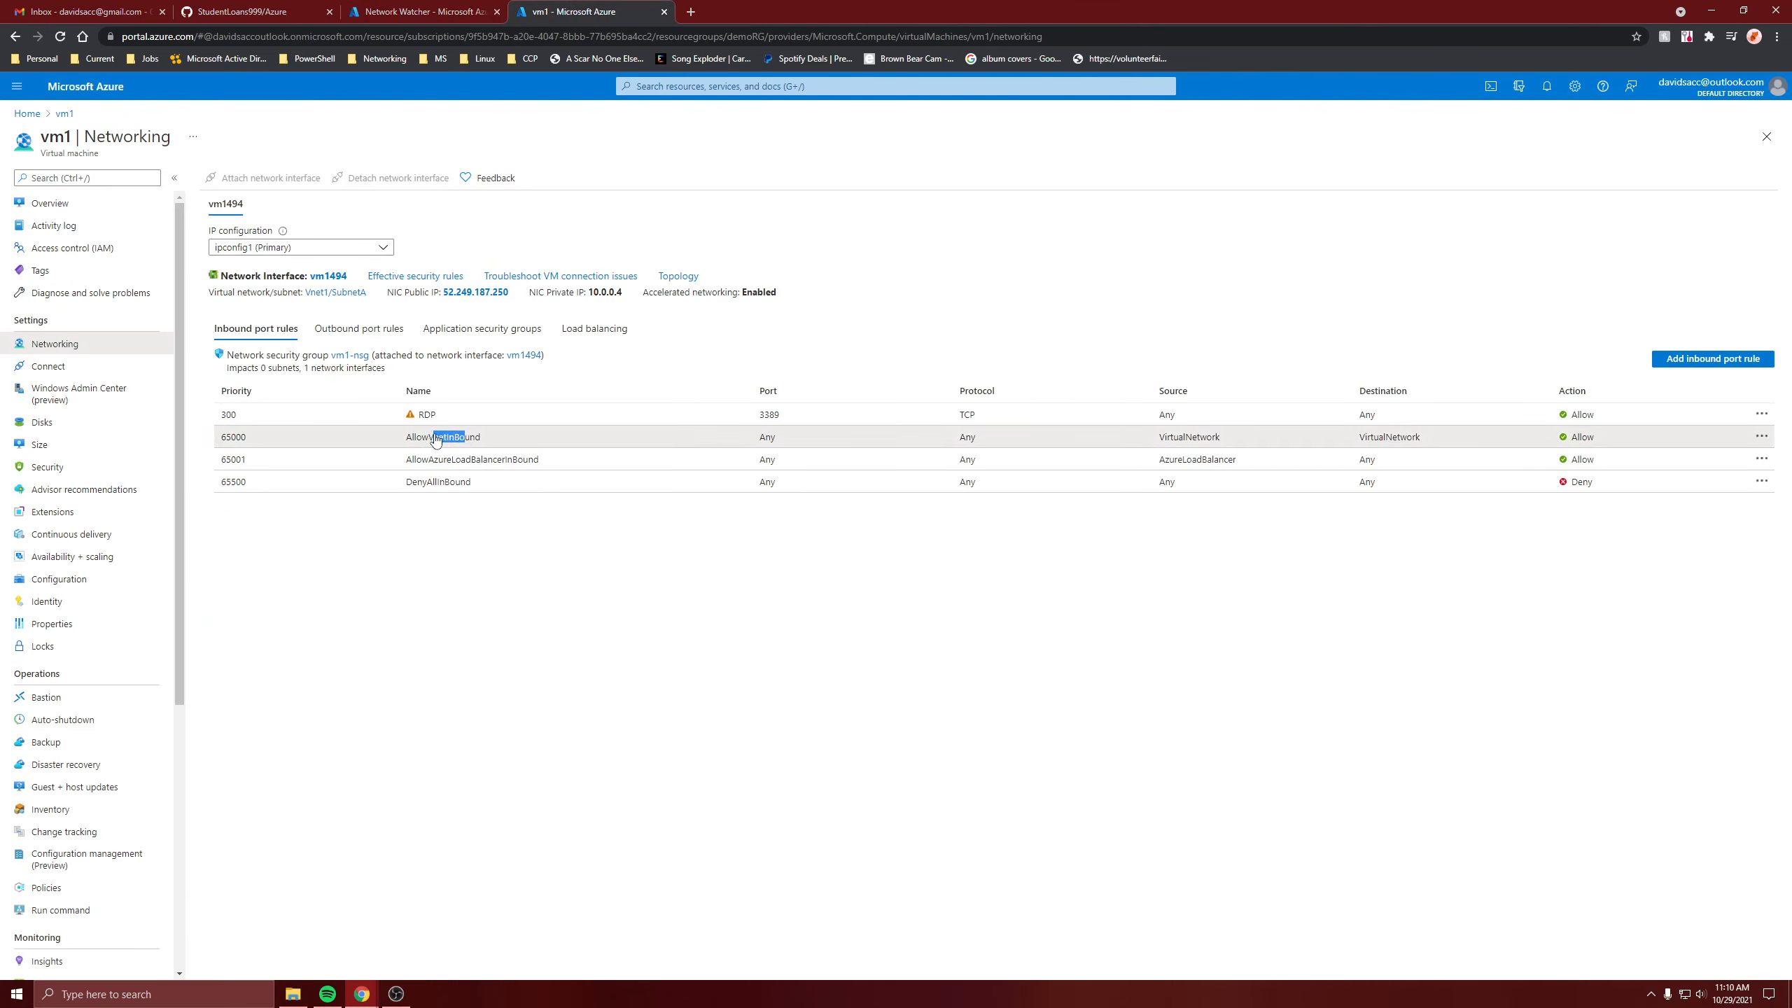
{"action": "left_click", "coordinate": [482, 536]}
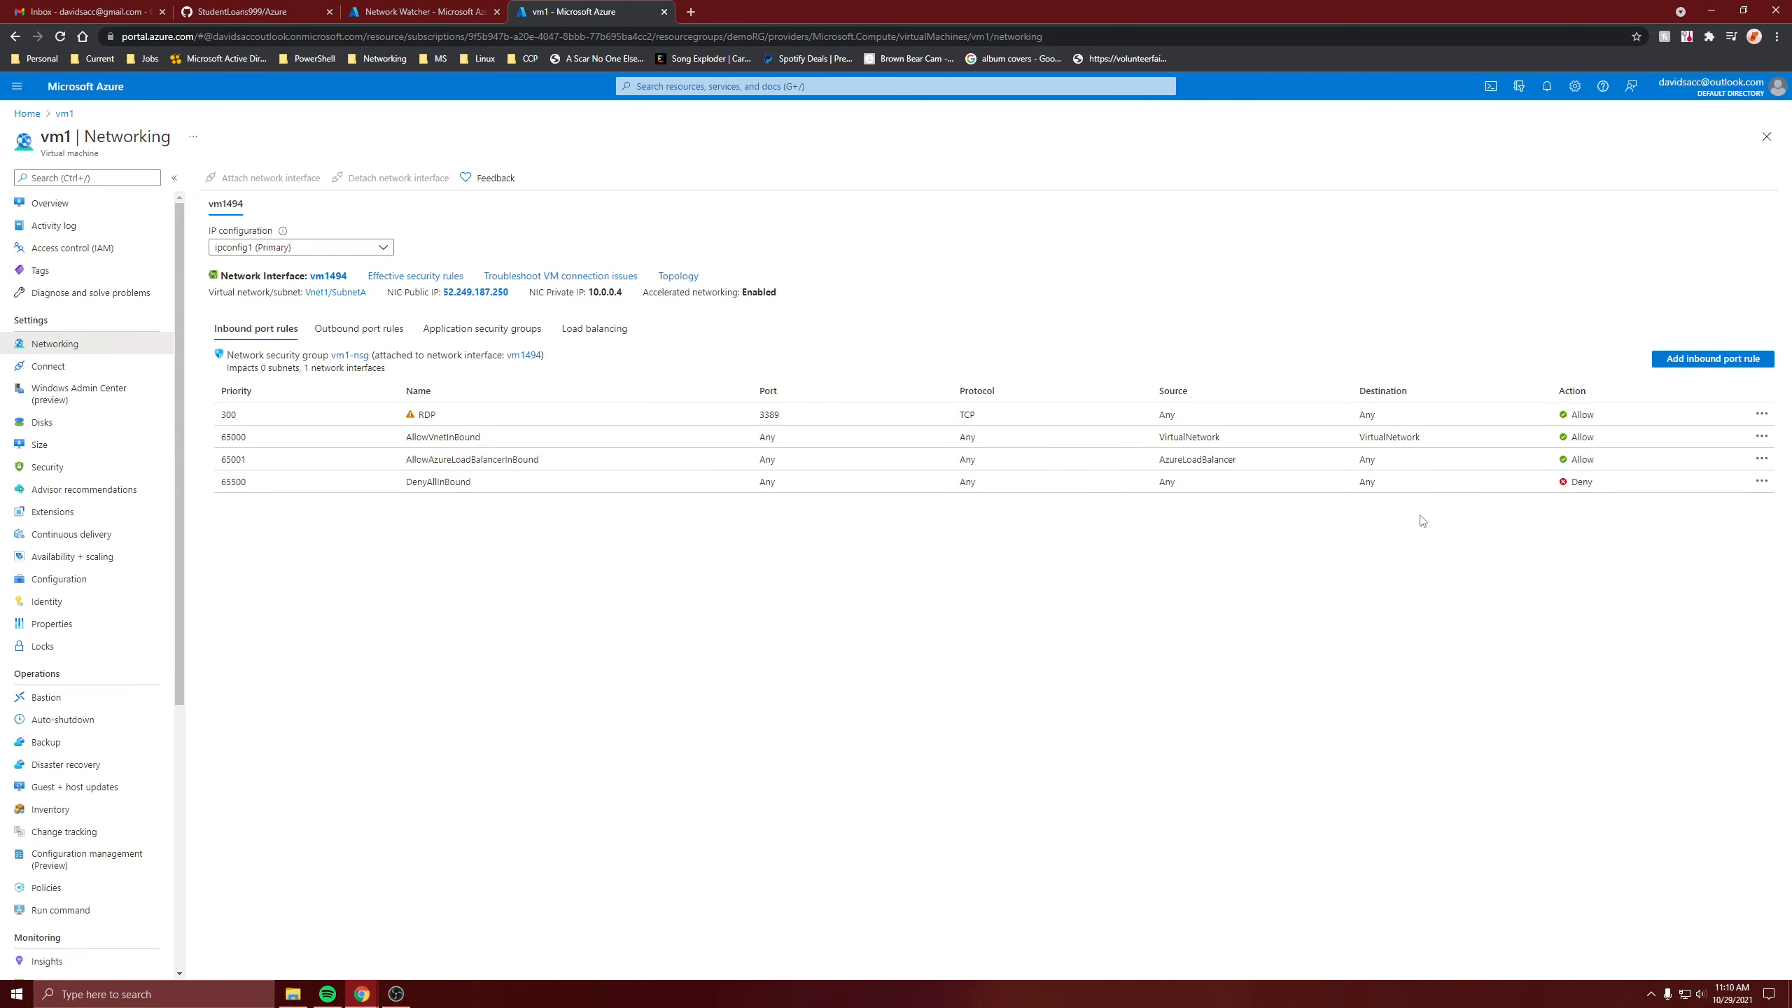
{"action": "left_click", "coordinate": [663, 11]}
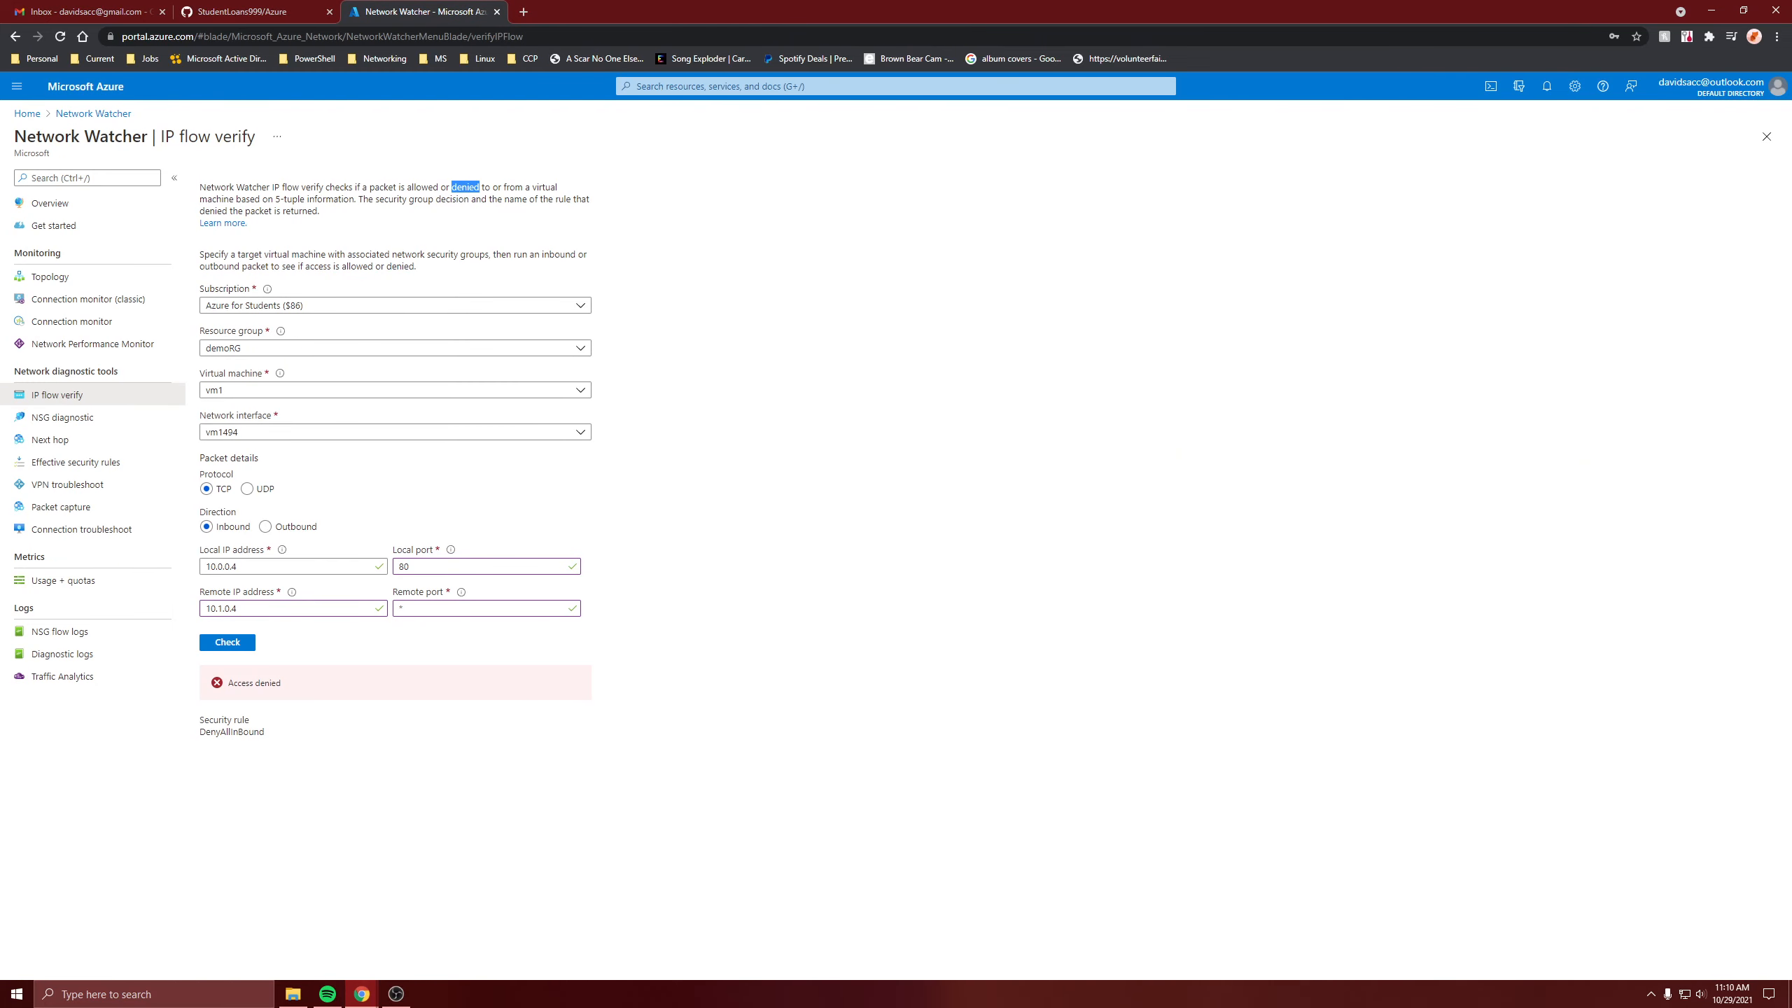